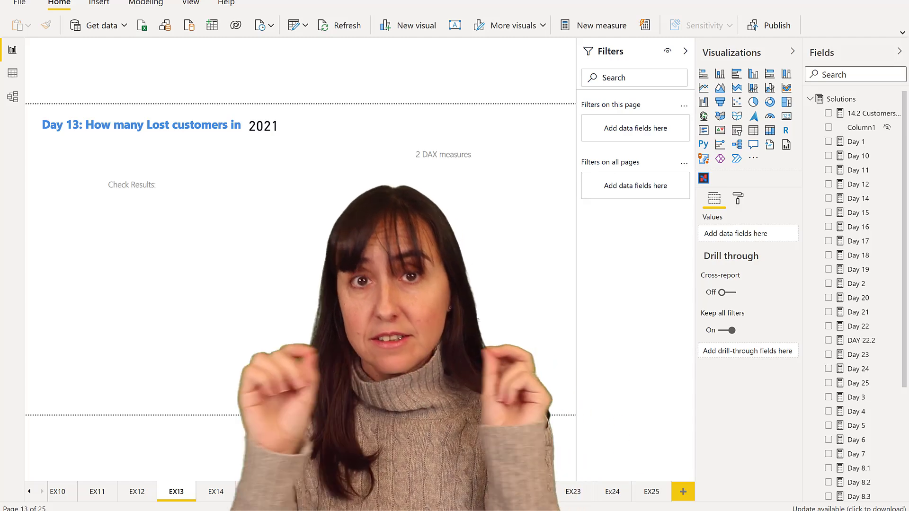
Step: Remove the '2 DAX measures' text box from the EX13 report page
key("ctrl+z")
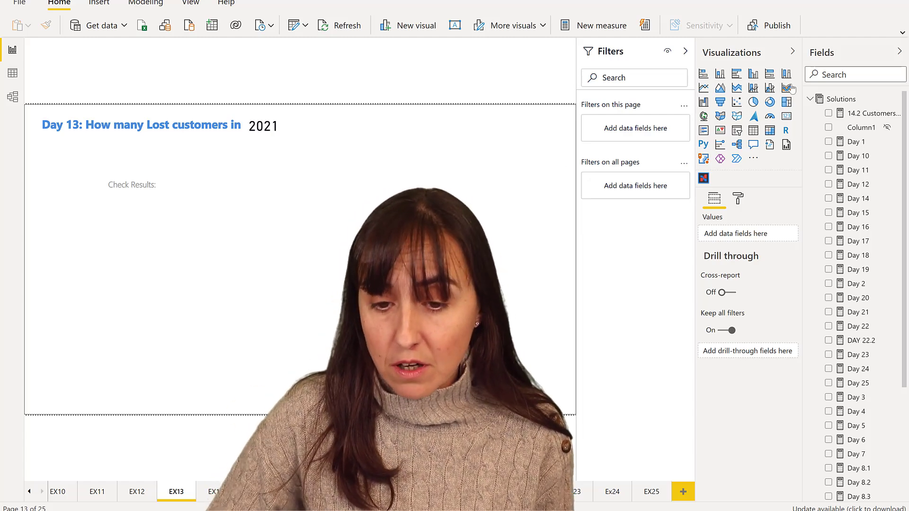
Step: Add Orders CustomerID as a table visual and enlarge it under Check Results
left_click(854, 74)
type("cust")
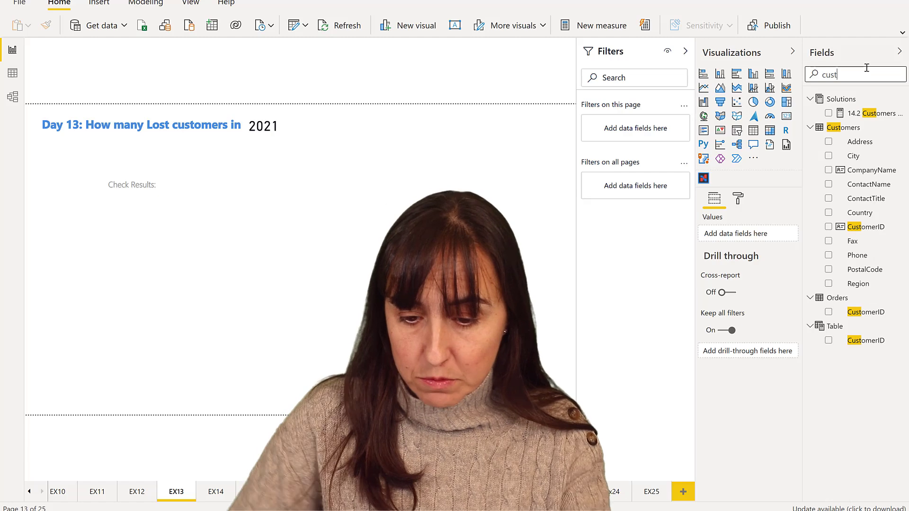
left_click_drag(866, 312, 152, 243)
left_click_drag(193, 292, 163, 280)
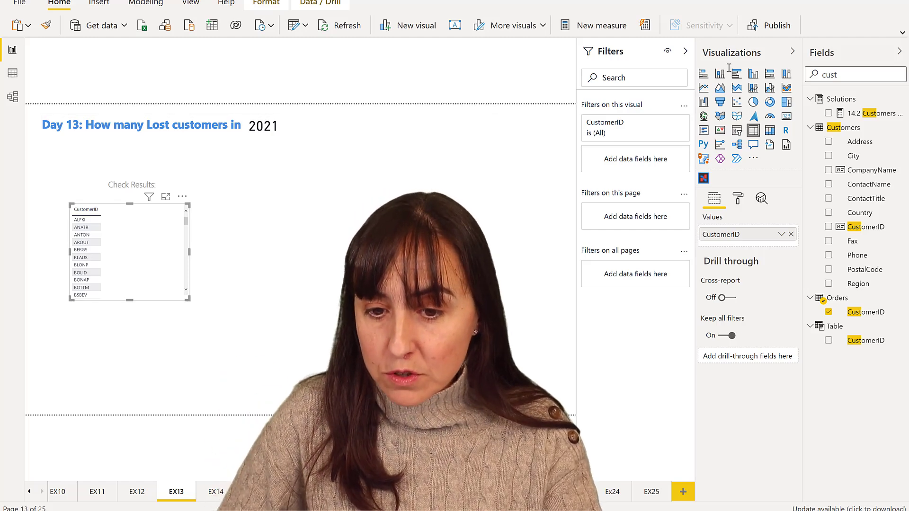
Step: Add the Orders OrderDate field to the CustomerID table
double_click(832, 75)
type("od")
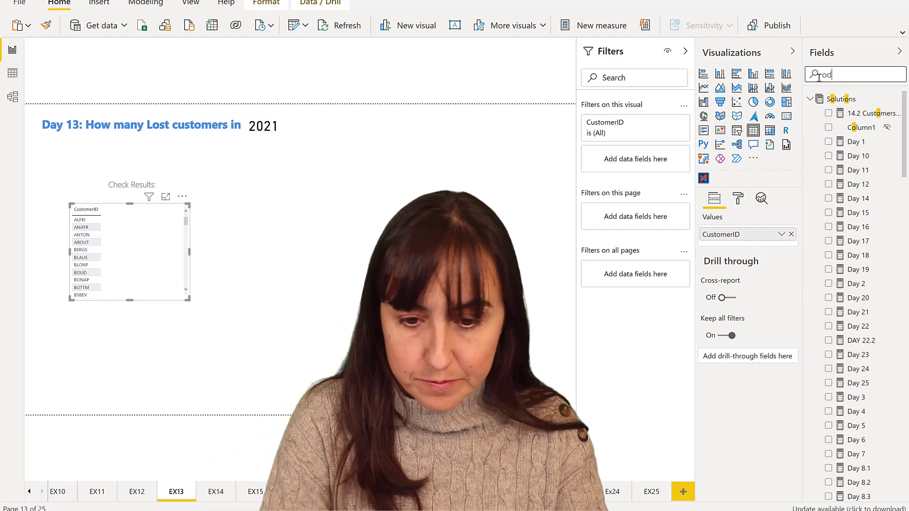
key("BackSpace")
type("rde")
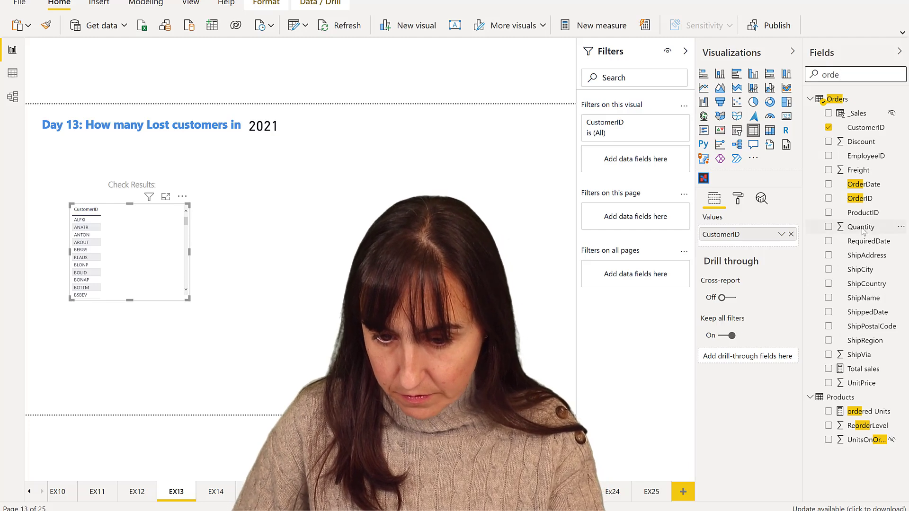
left_click_drag(854, 184, 155, 249)
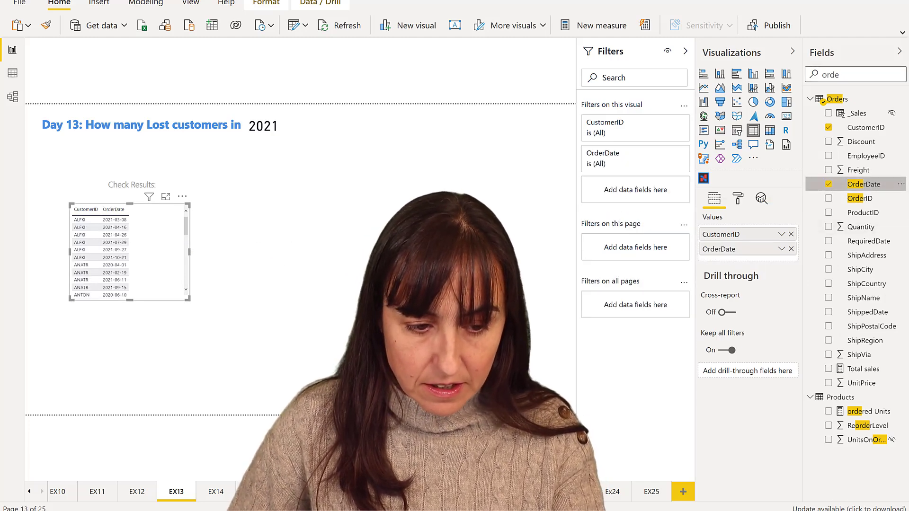
Step: Show Latest OrderDate per customer and set its filter condition to 'is on or before'
left_click(781, 249)
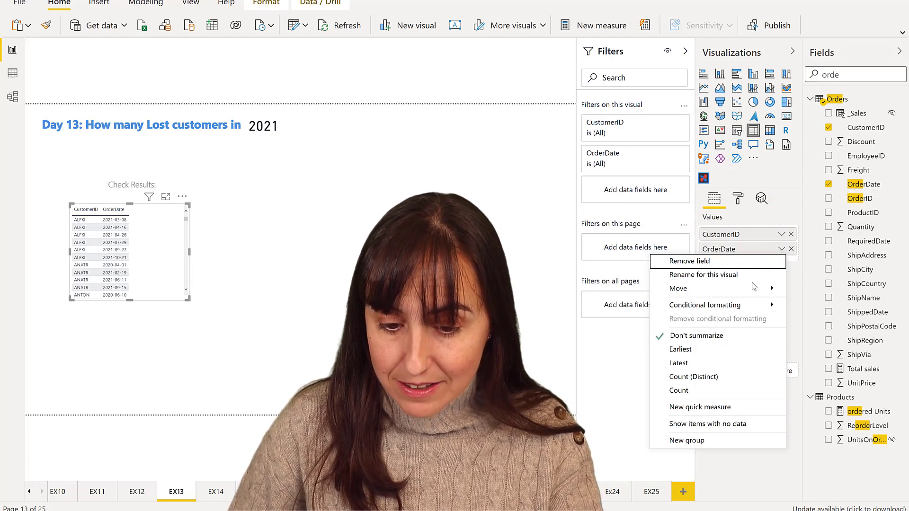
left_click(699, 363)
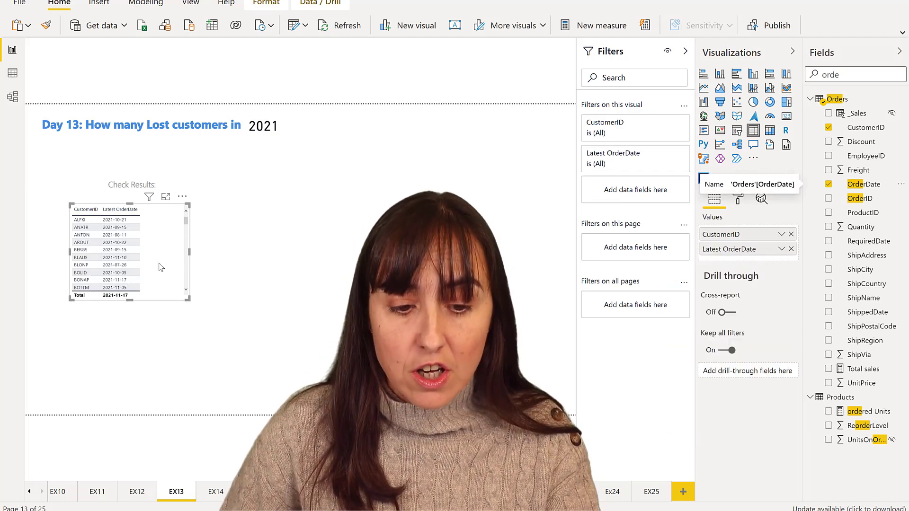
left_click(666, 153)
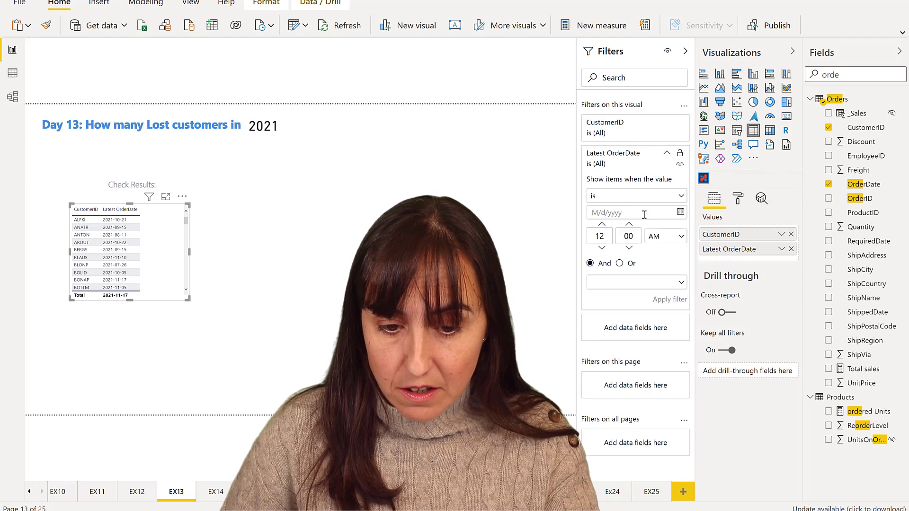
left_click(639, 196)
left_click(615, 286)
left_click(634, 163)
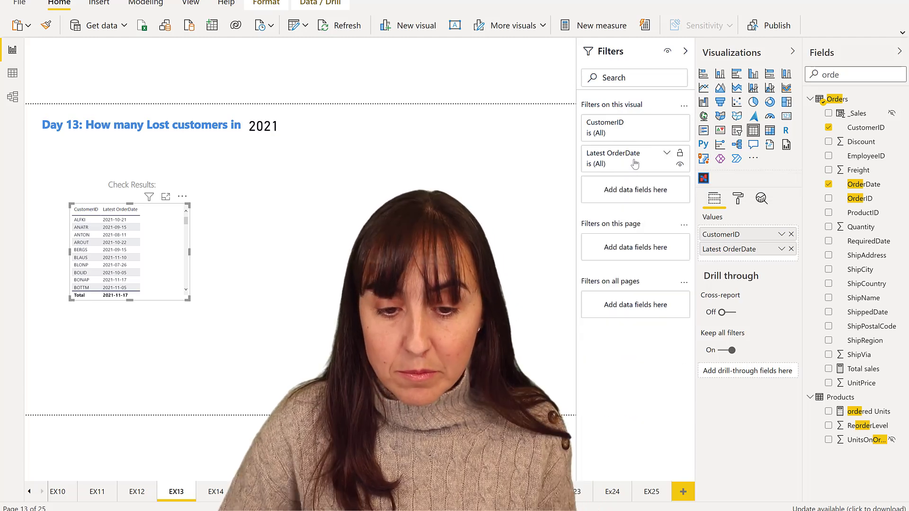
left_click(666, 153)
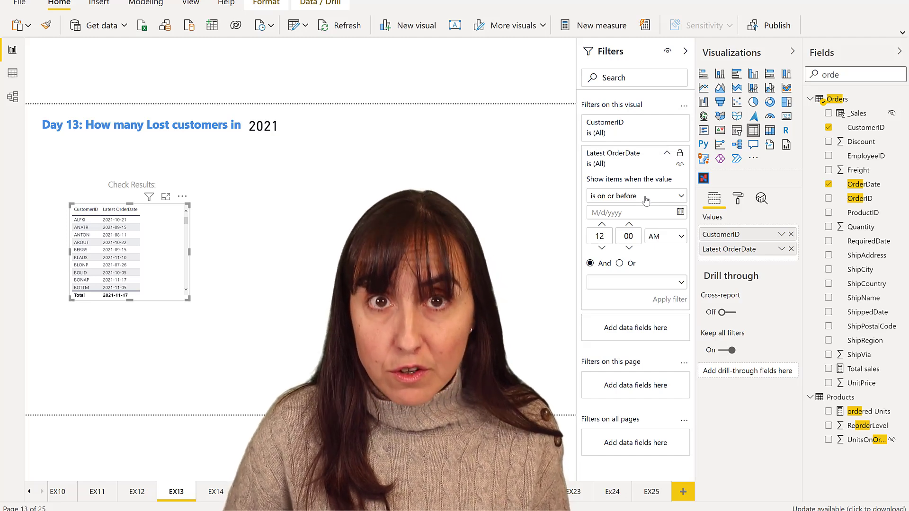
Step: Apply the filter with a 12/31/2020 cutoff date, leaving two customers
left_click(680, 213)
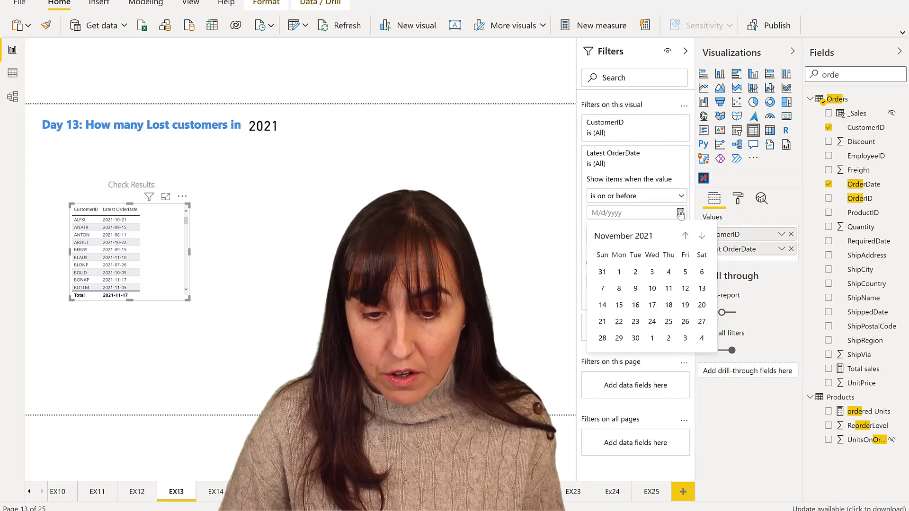
left_click(685, 235)
left_click(685, 235)
left_click(685, 235)
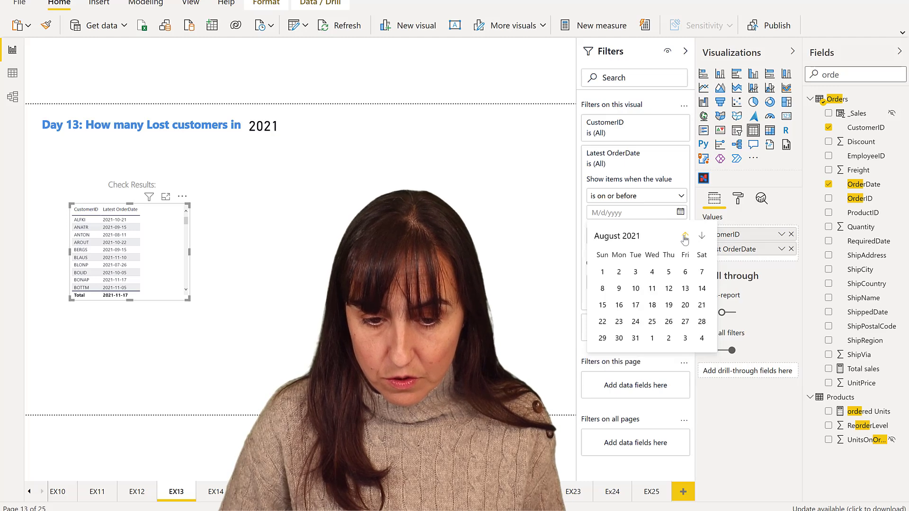
left_click(685, 235)
left_click(684, 235)
left_click(685, 235)
left_click(685, 236)
left_click(684, 235)
left_click(685, 235)
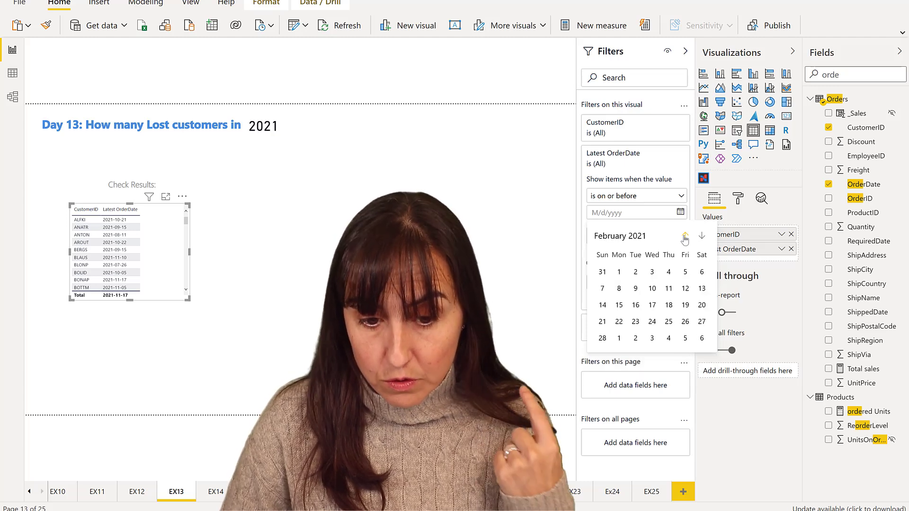
left_click(685, 235)
left_click(685, 235)
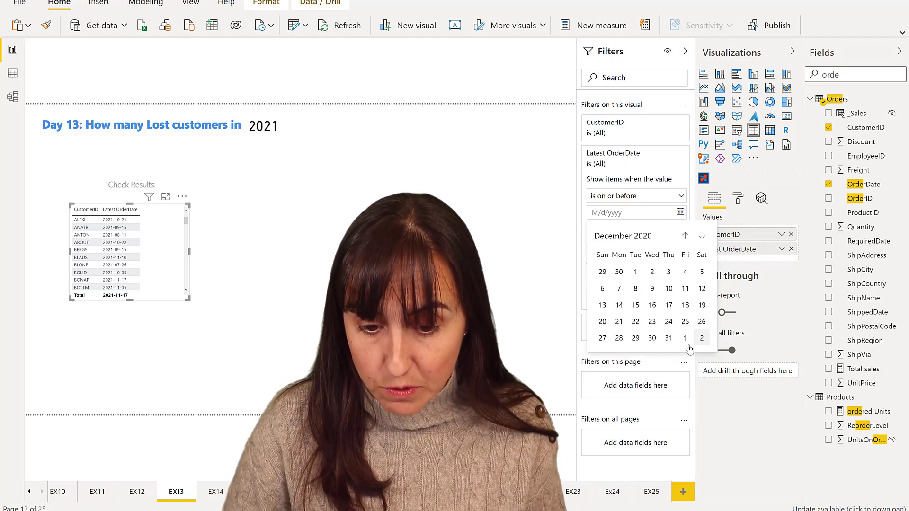
left_click(668, 338)
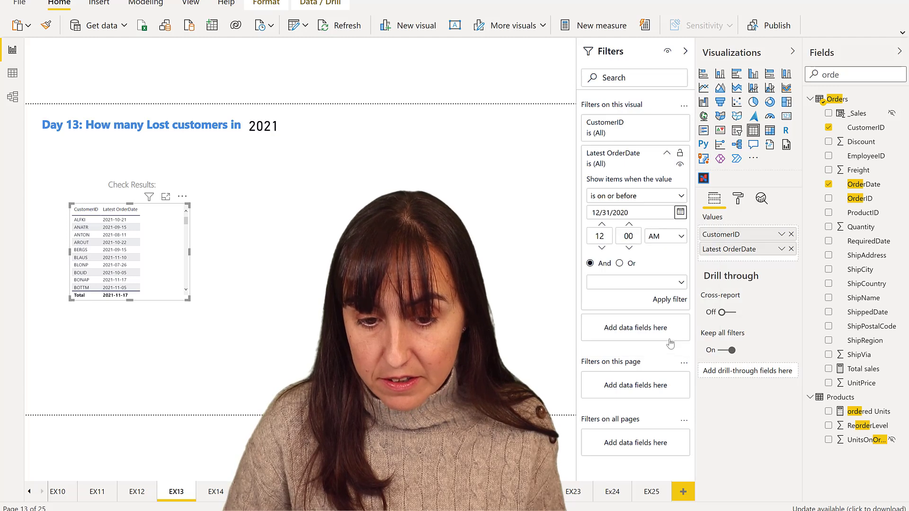
left_click(674, 302)
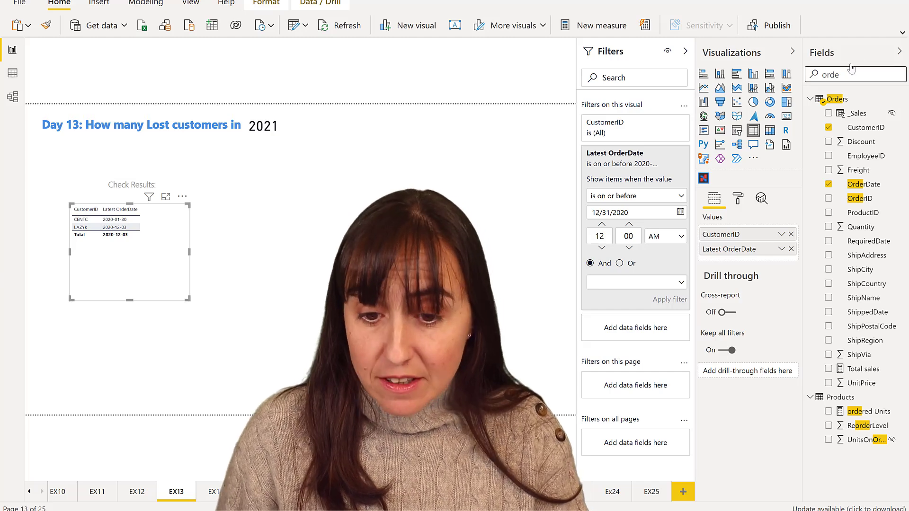
Step: Clear the field search and create a new 'Day 13' measure in the Solutions table
double_click(818, 76)
key("BackSpace")
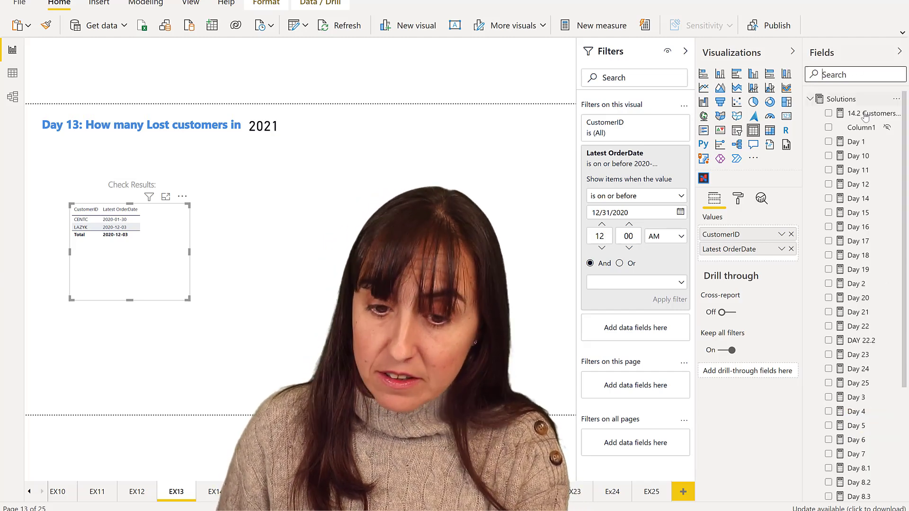
right_click(840, 109)
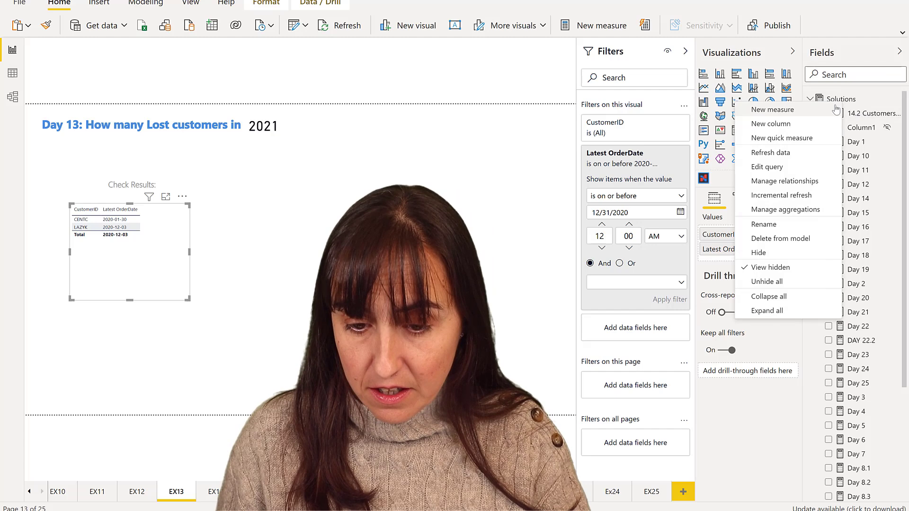
left_click(792, 111)
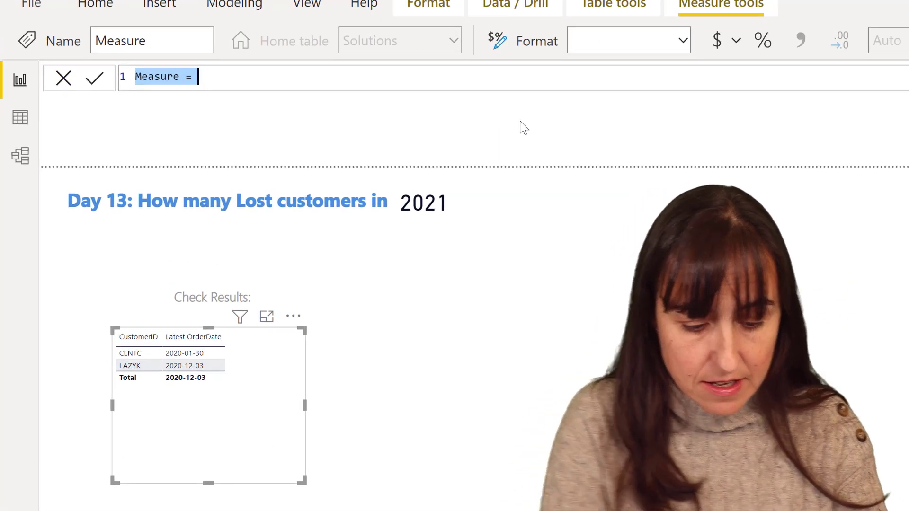
type("Day 13 =")
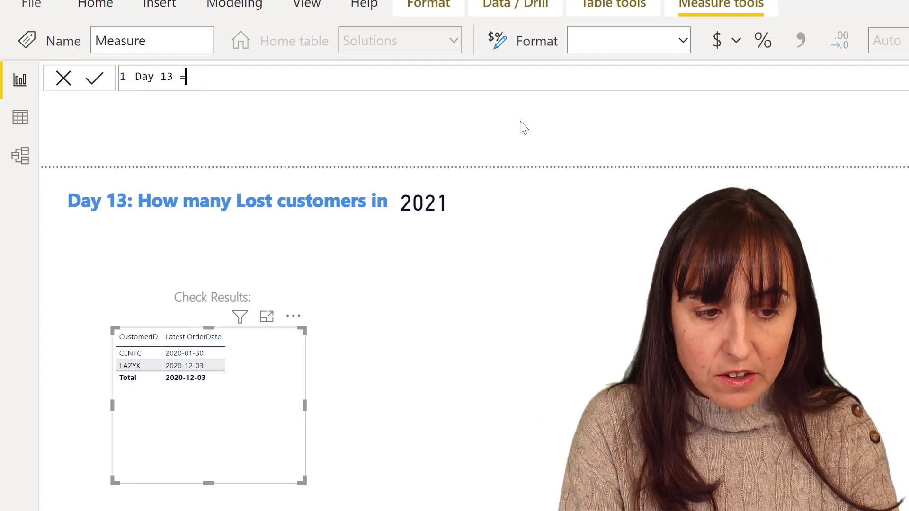
key("shift+Return")
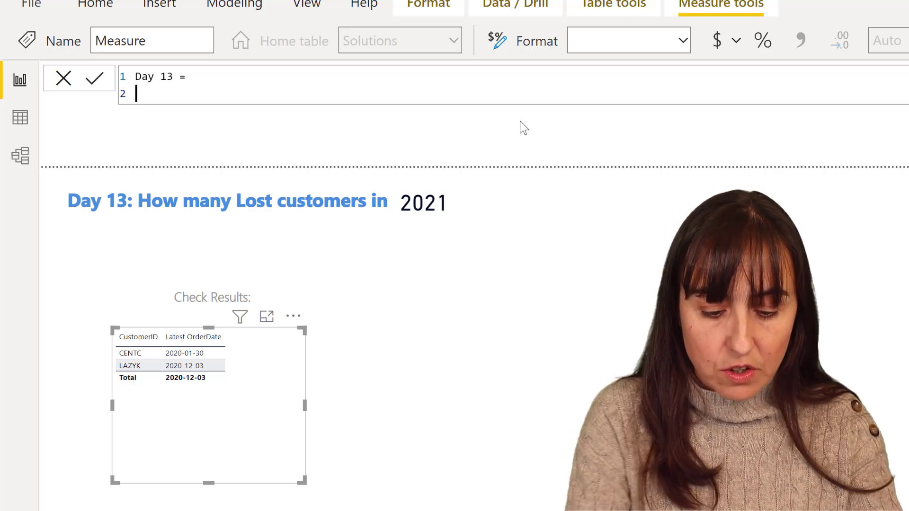
Step: Enter LASTNONBLANKVALUE(Orders[CustomerID], MAX(Orders[OrderDate] as the measure formula
type("las")
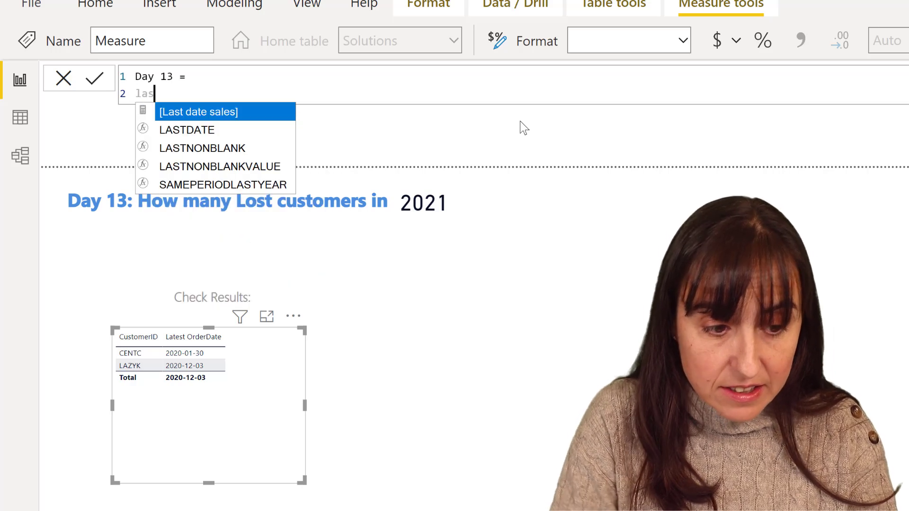
key("Down")
key("Down")
key("Down")
key("Tab")
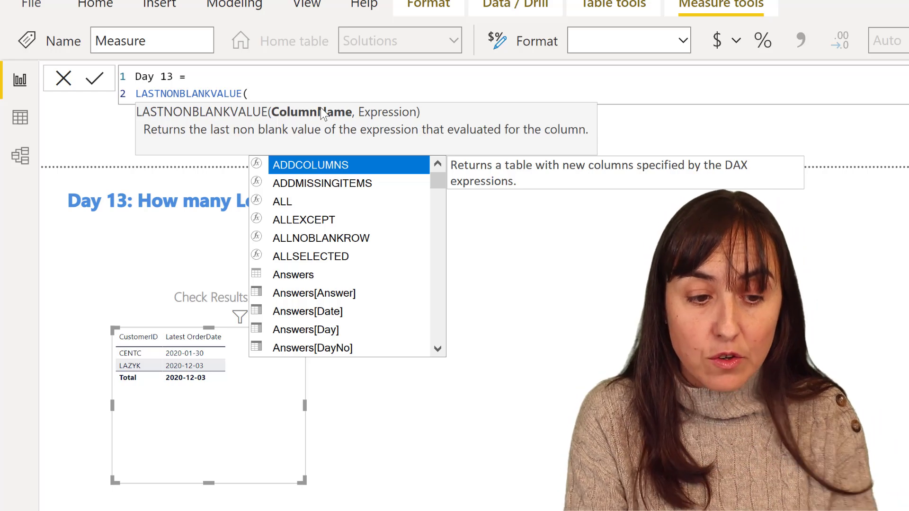
type("orde")
key("Tab")
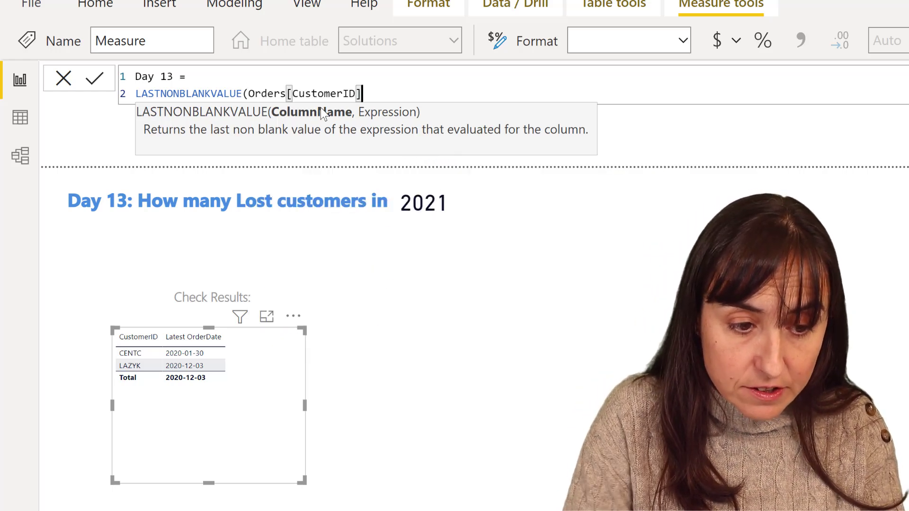
type(", max")
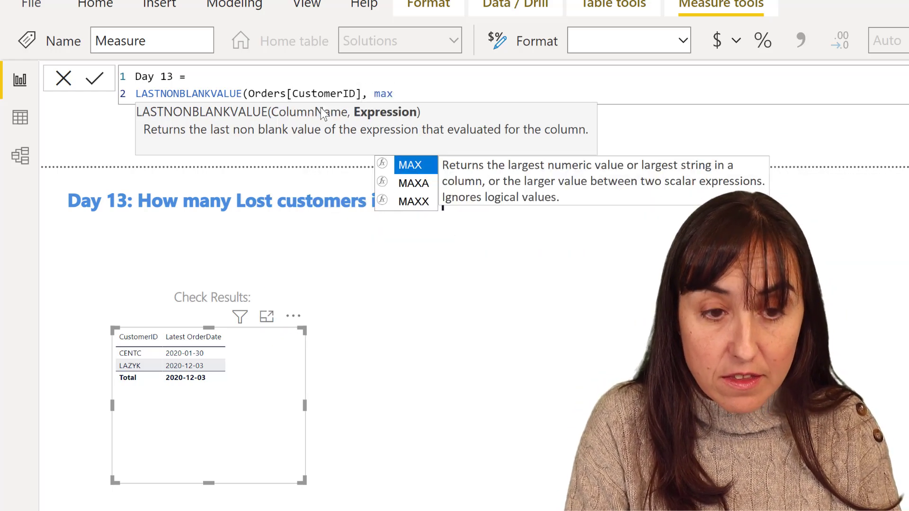
key("Tab")
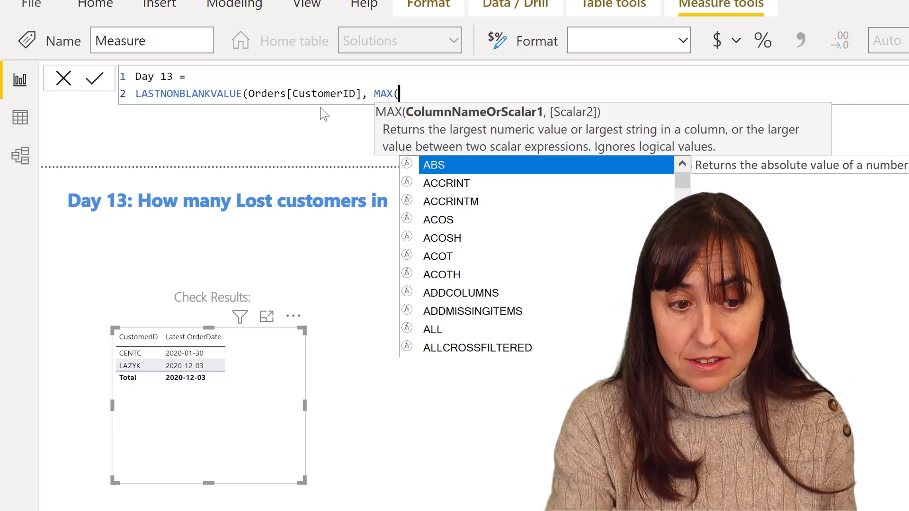
type("orde")
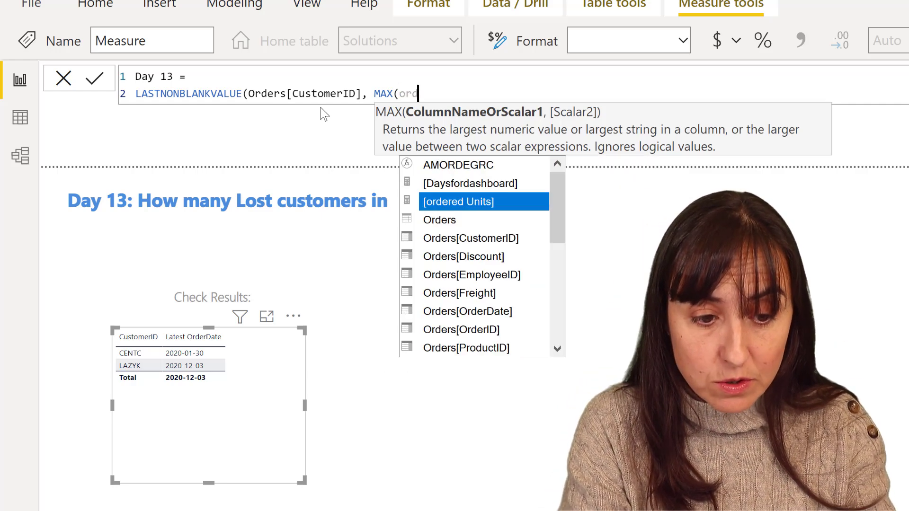
key("Down")
key("Down")
key("Down")
key("Down")
key("Down")
key("Down")
key("Tab")
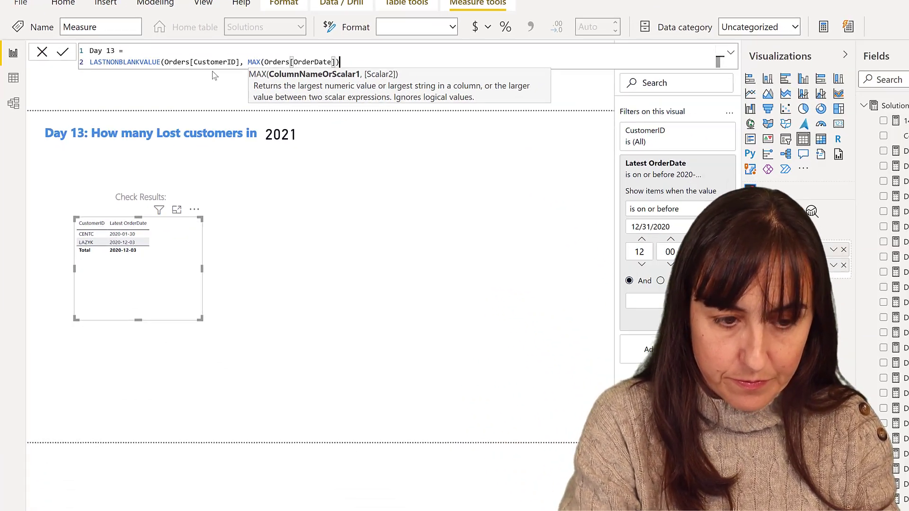
Step: Close the parentheses and commit the Day 13 measure
type(")")
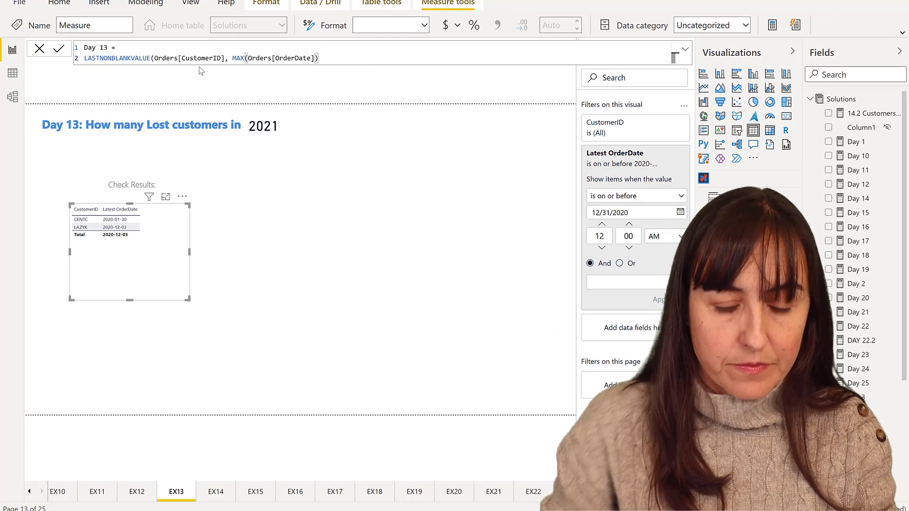
type(")")
key("Return")
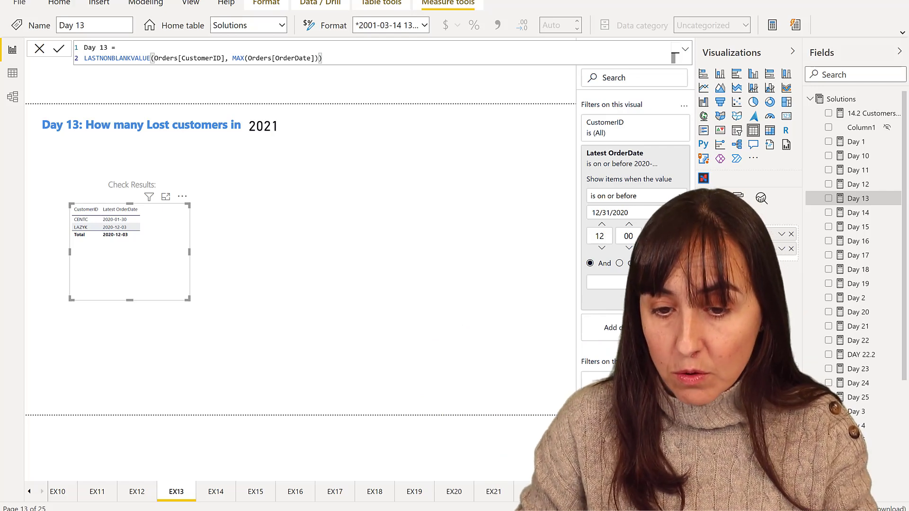
left_click(809, 99)
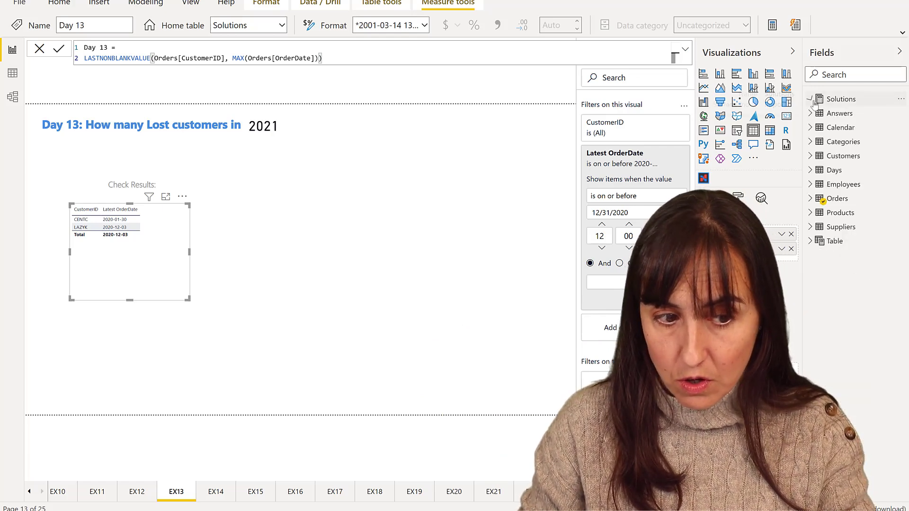
Step: Build a CustomerID and Day 13 table sorted ascending by Day 13, then go to Data view
left_click(855, 75)
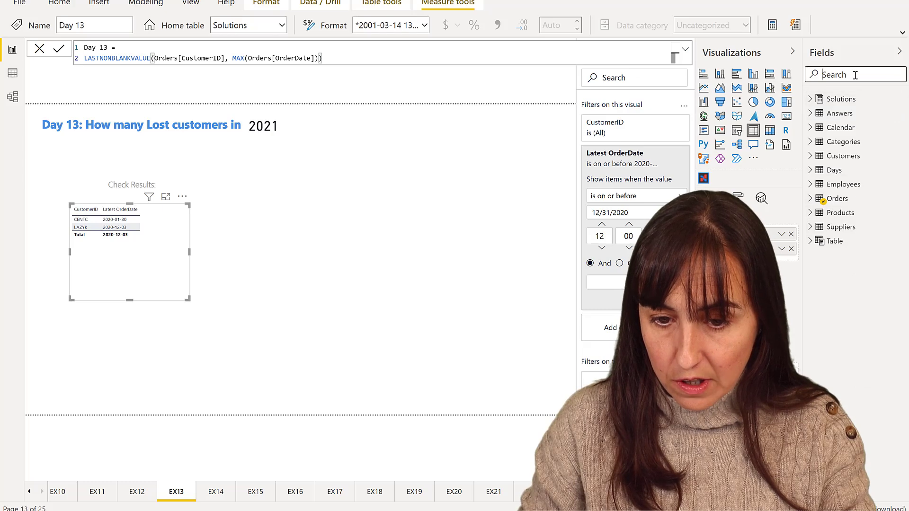
type("cus")
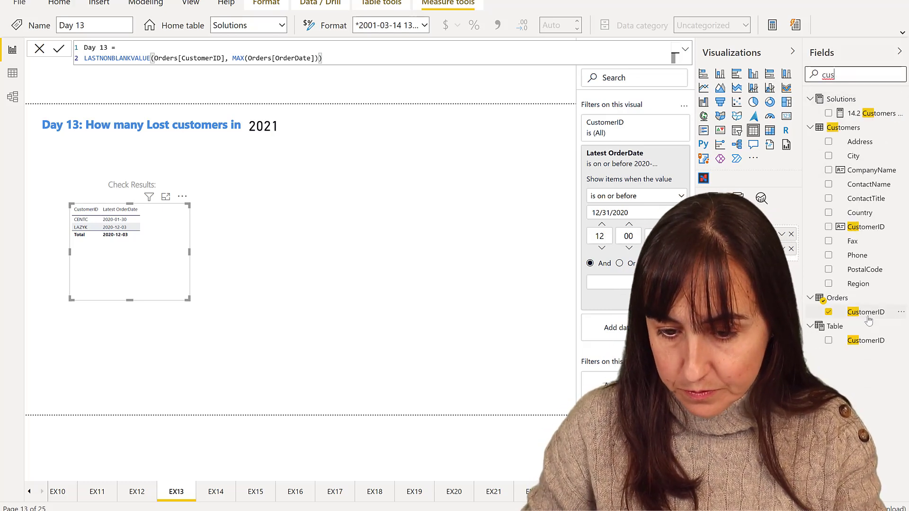
left_click_drag(865, 311, 380, 264)
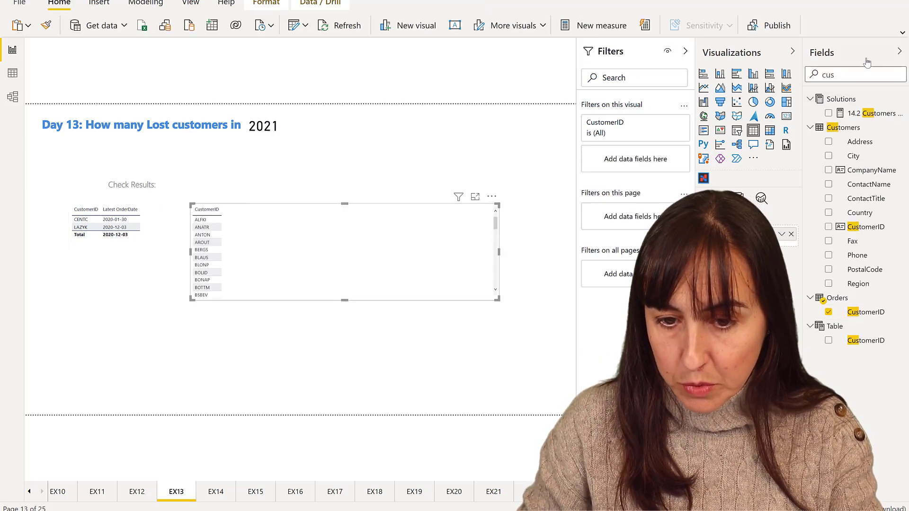
double_click(823, 75)
type("day")
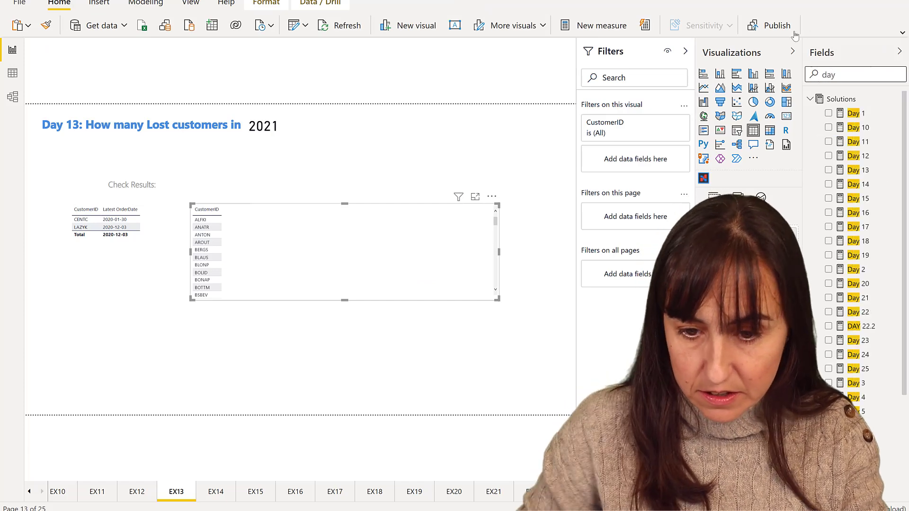
left_click_drag(858, 170, 307, 256)
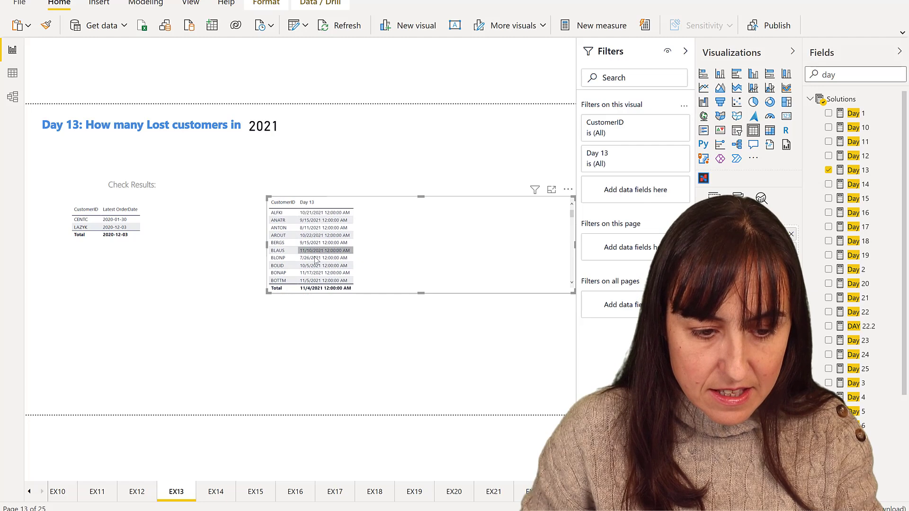
left_click(325, 206)
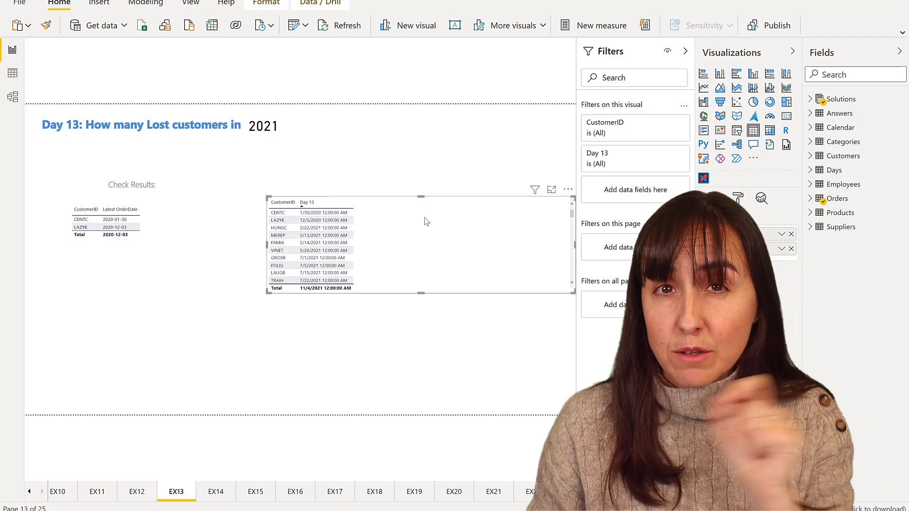
left_click(13, 73)
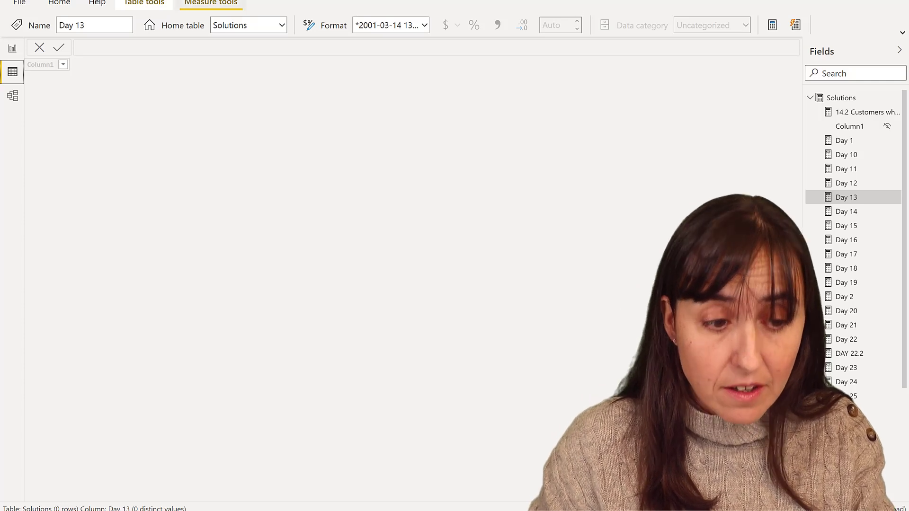
Step: Start a new calculated table as SUMMARIZE(Orders, Orders[CustomerID]
left_click(144, 3)
left_click(656, 26)
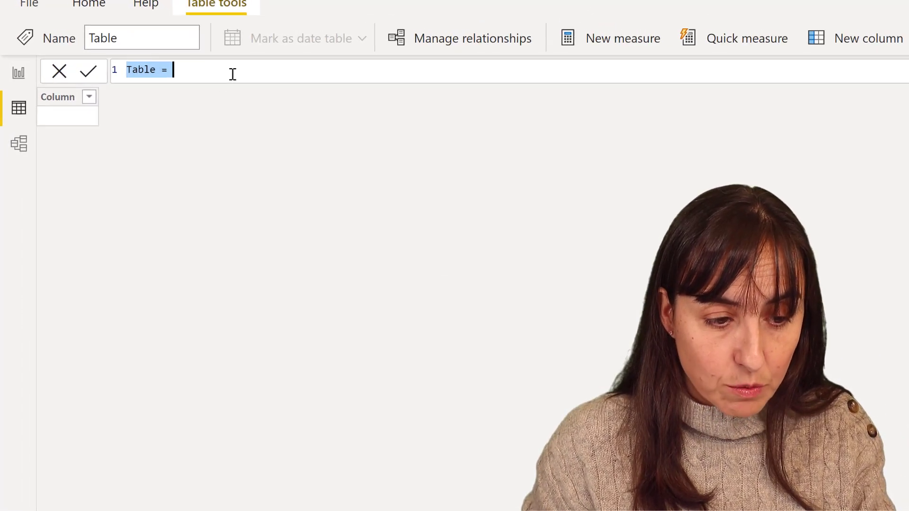
left_click(246, 76)
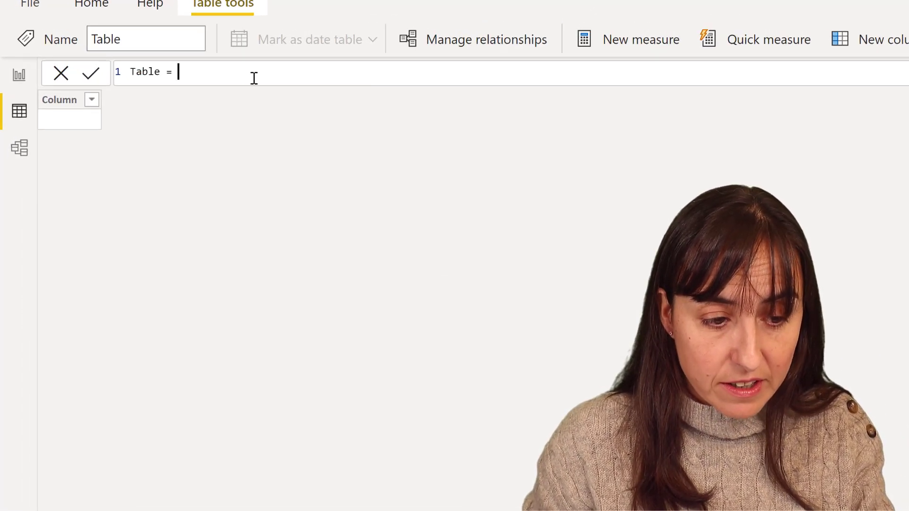
key("shift+Return")
type("sum")
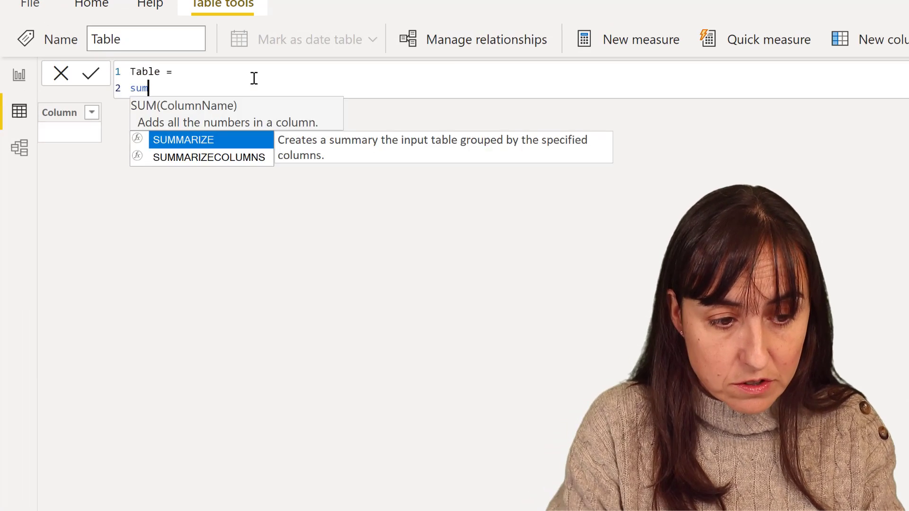
key("Tab")
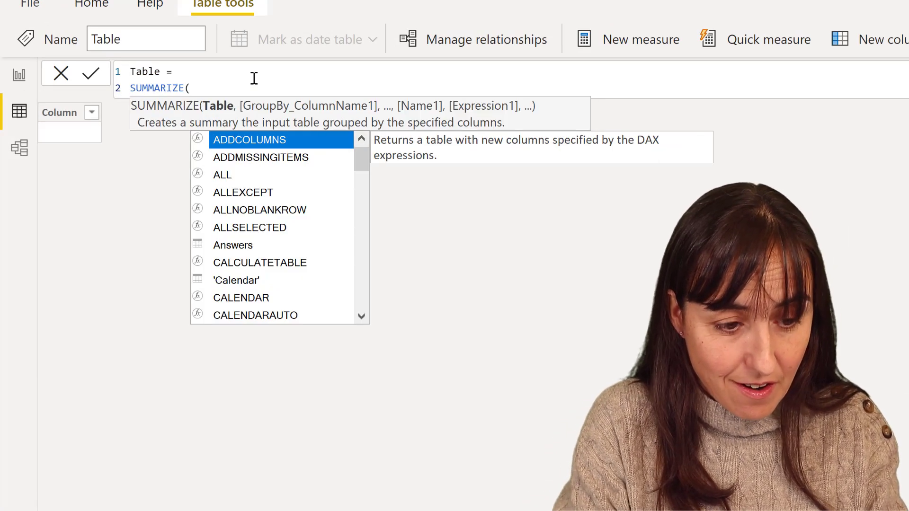
type("or")
key("Tab")
type(", or")
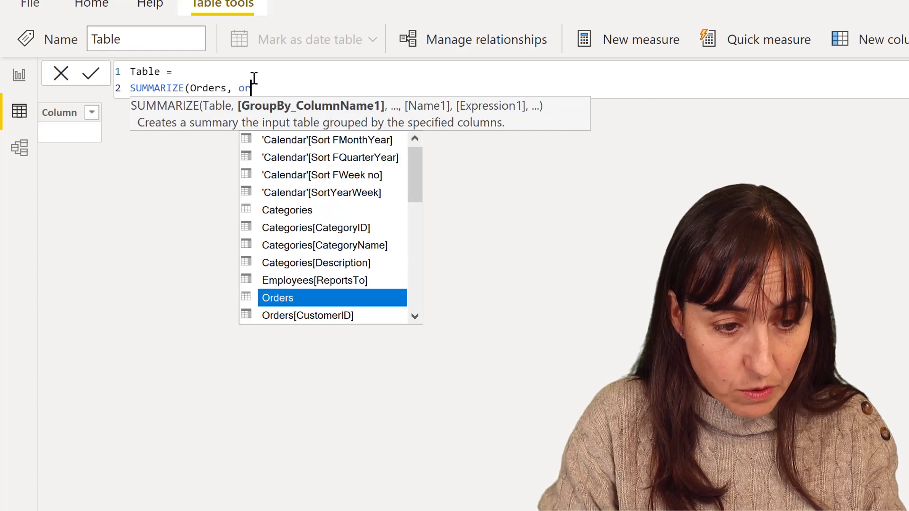
key("Down")
key("Tab")
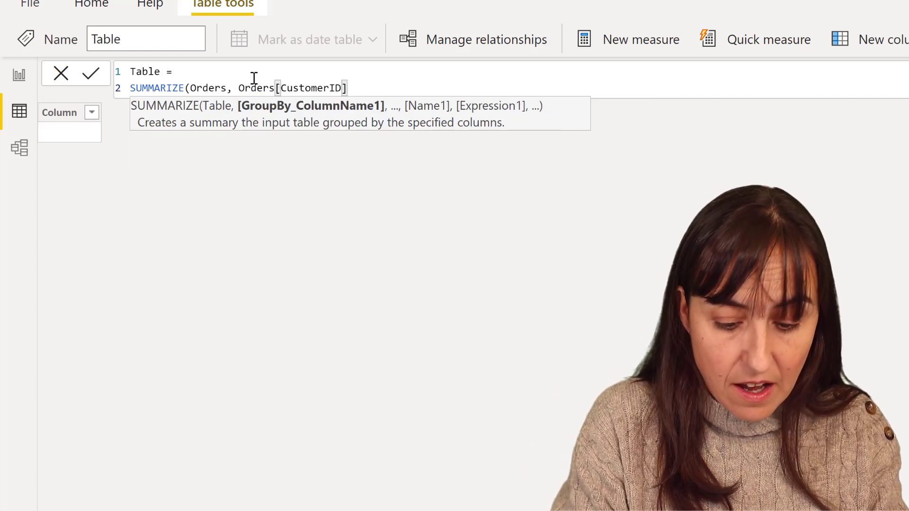
Step: Add a 'last purchase' column using the pasted LASTNONBLANKVALUE expression and commit the table
type(", \"last")
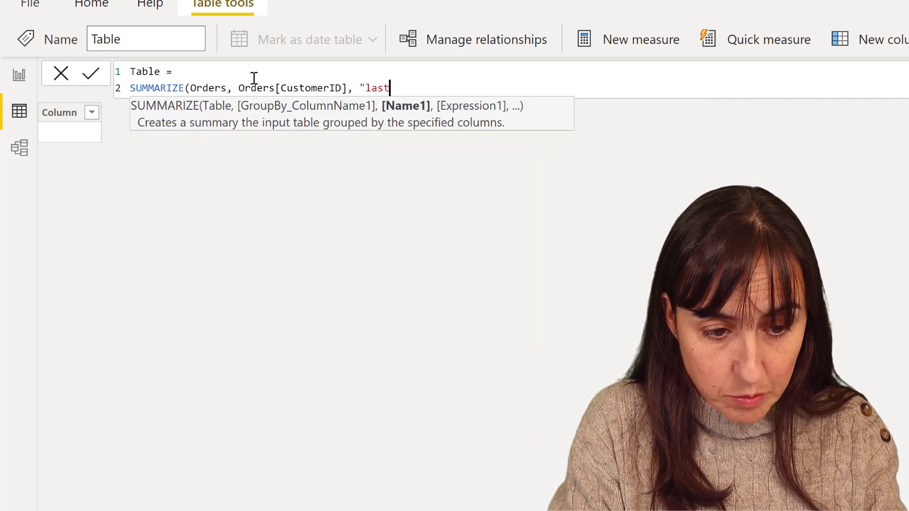
type(" purchase")
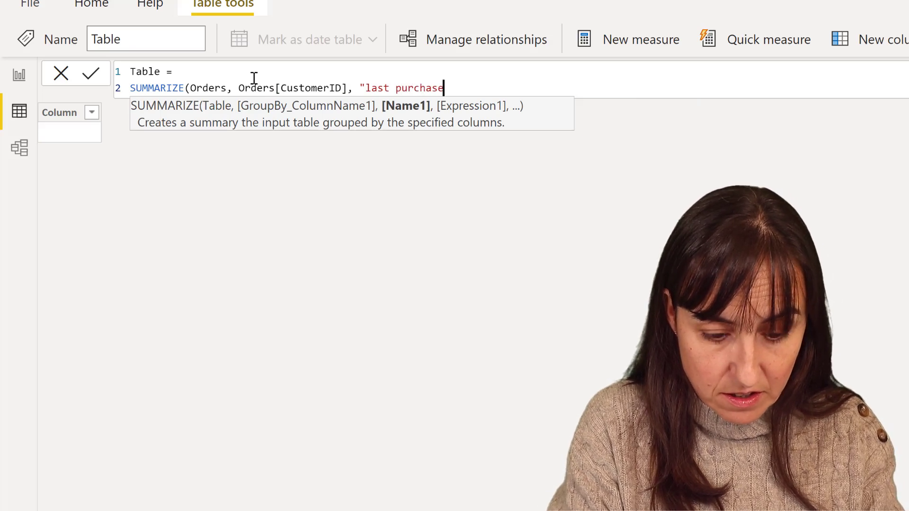
type("\",")
type("LASTNONBLANKVALUE(Orders[CustomerID], MAX(Orders[OrderDate]))")
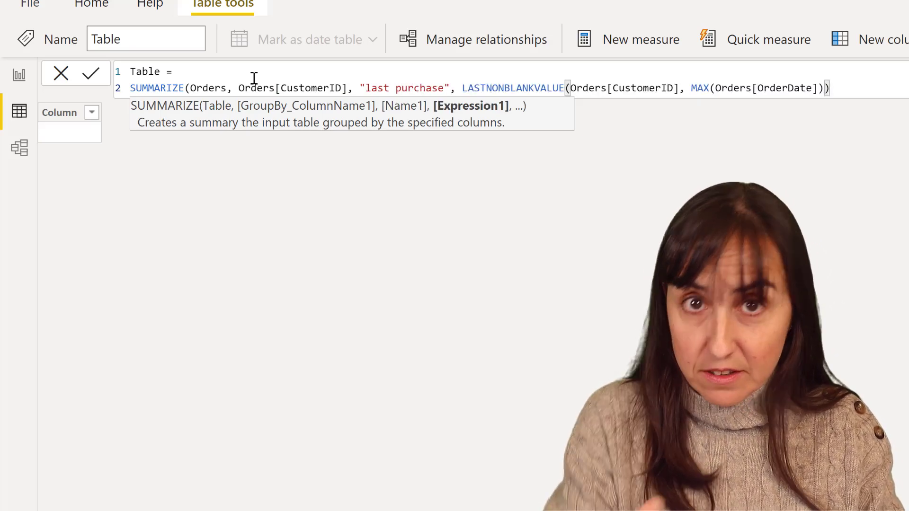
key("Escape")
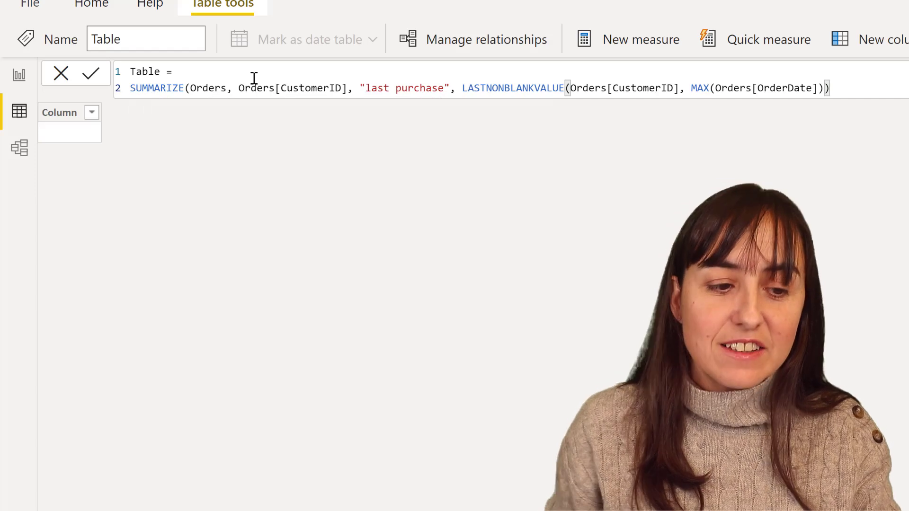
type(")")
key("Return")
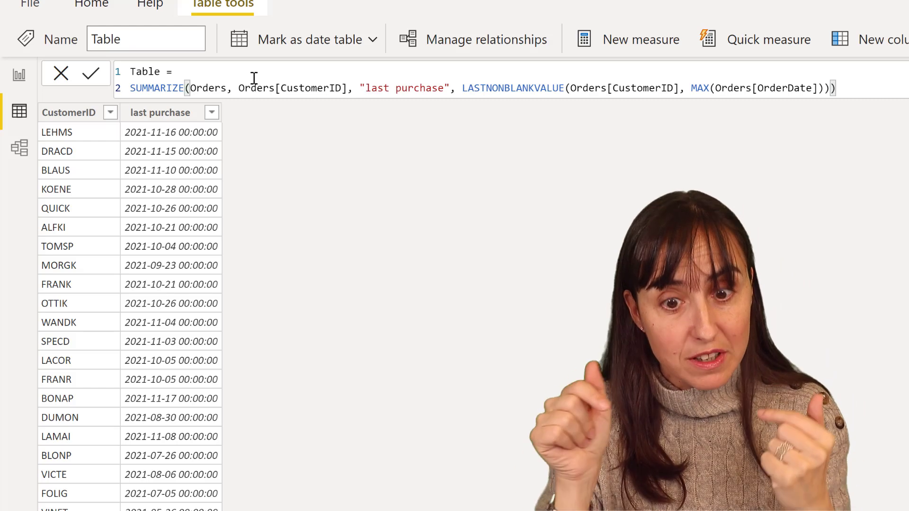
Step: Define VAR jan1st = DATE(YEAR(TODAY()),1,1) above the SUMMARIZE line
left_click(266, 74)
key("Return")
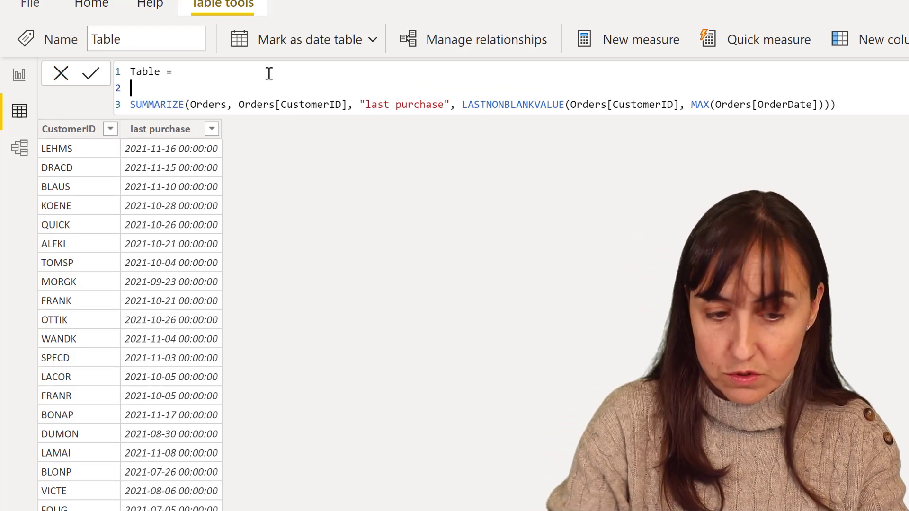
type("VAR ")
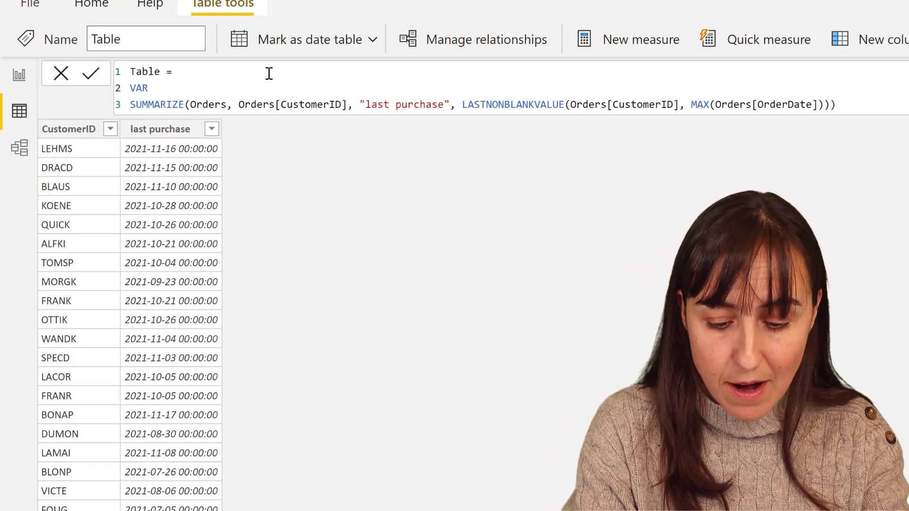
type("jan1")
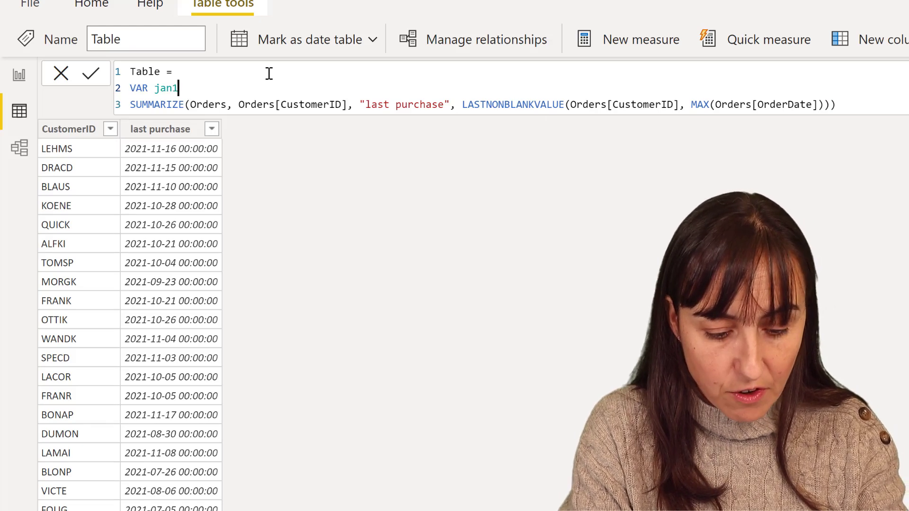
type("st = DATE(")
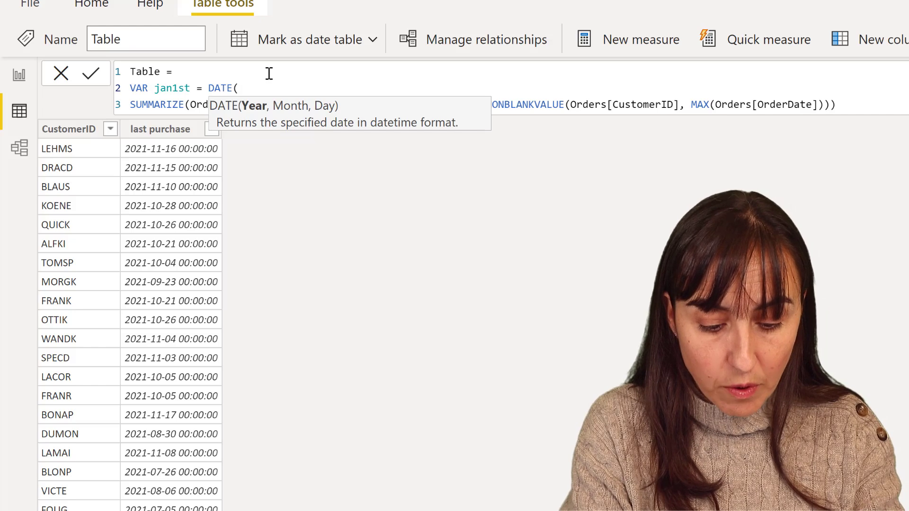
type("yea")
key("Tab")
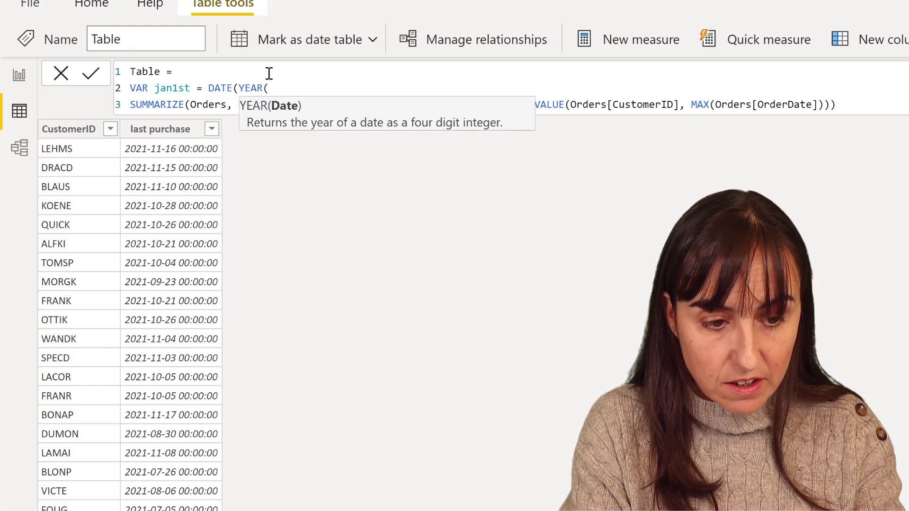
type("tod")
key("Down")
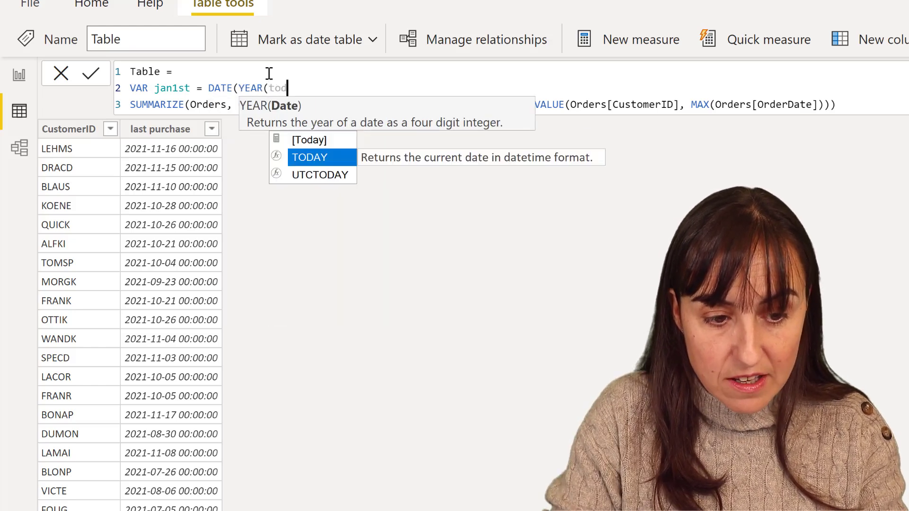
key("Tab")
type("))")
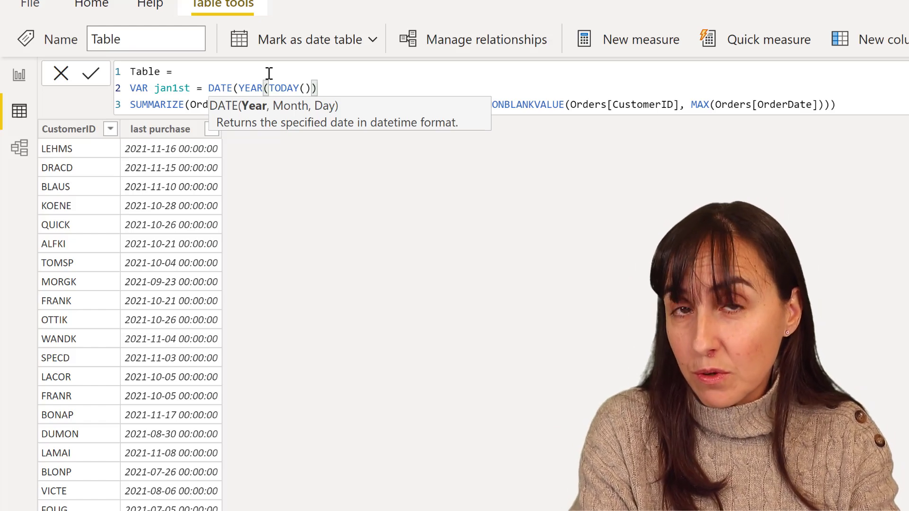
type(",1,1")
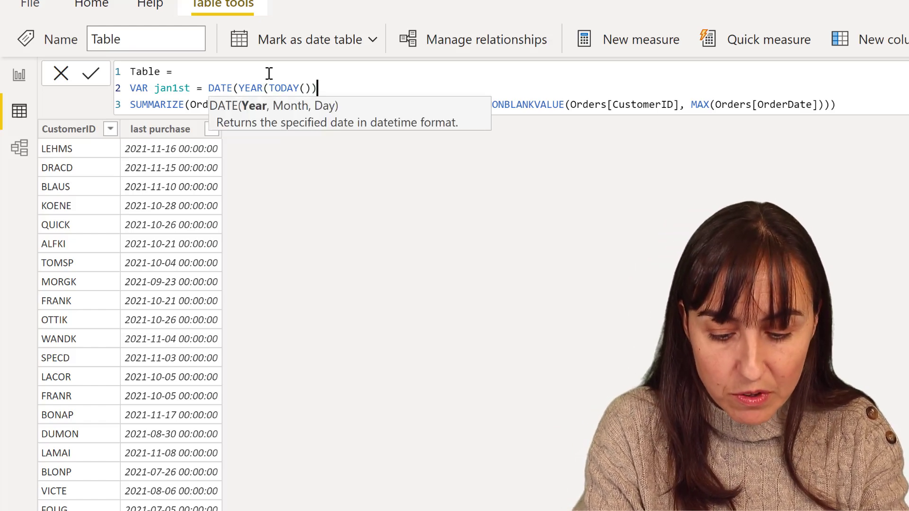
type(")")
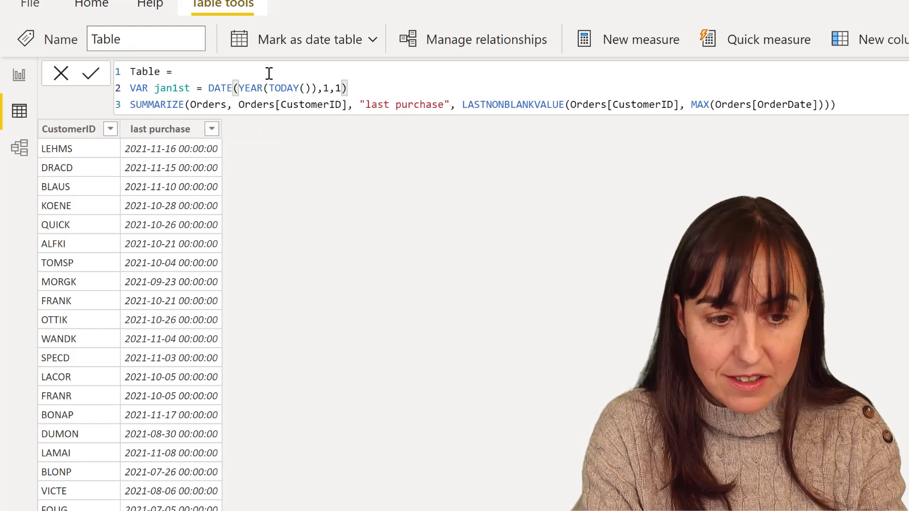
Step: Add a return line and begin FILTER( before SUMMARIZE
key("shift+Return")
type("return")
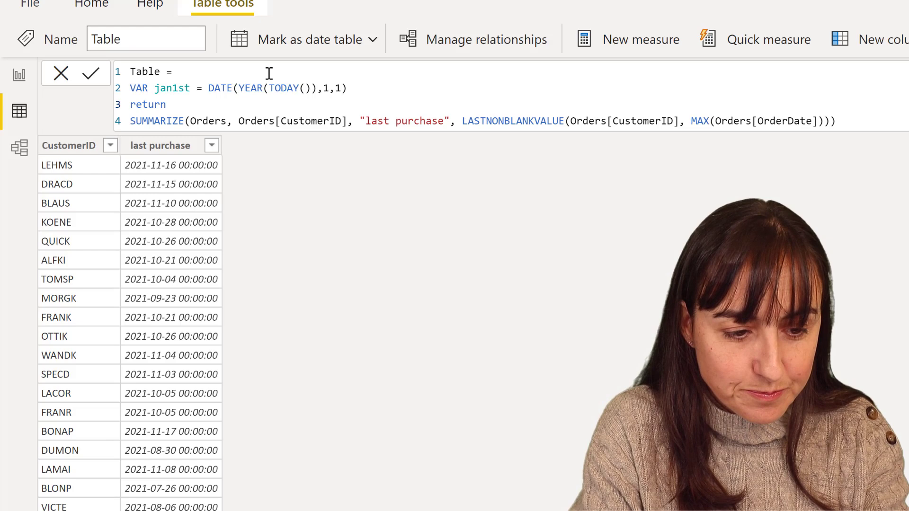
key("shift+Return")
type("FILTER(")
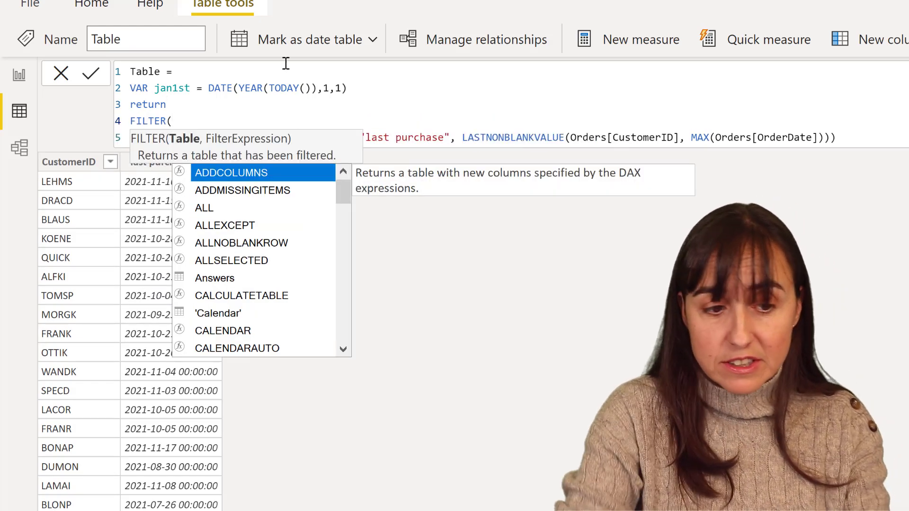
Step: Complete the filter with [last purchase]<=jan1st, leaving CENTC and LAZYK, and select the formula
left_click(872, 140)
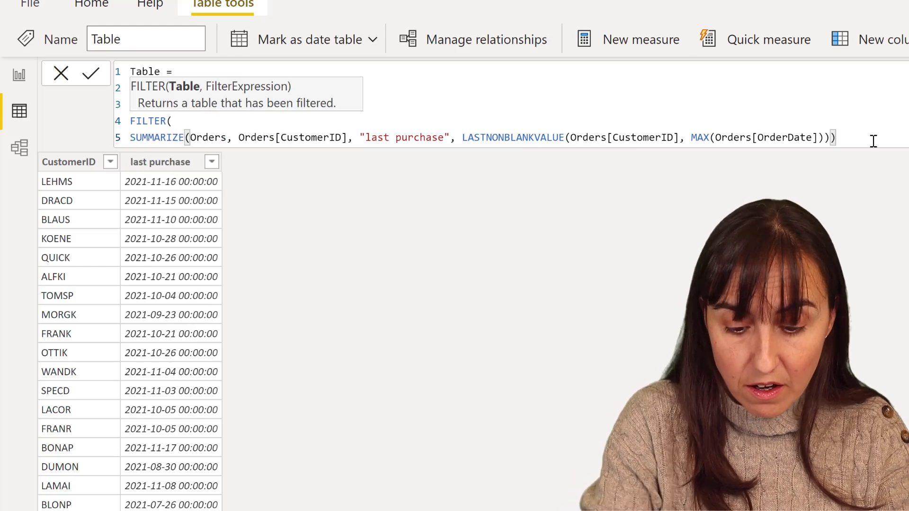
type(", las")
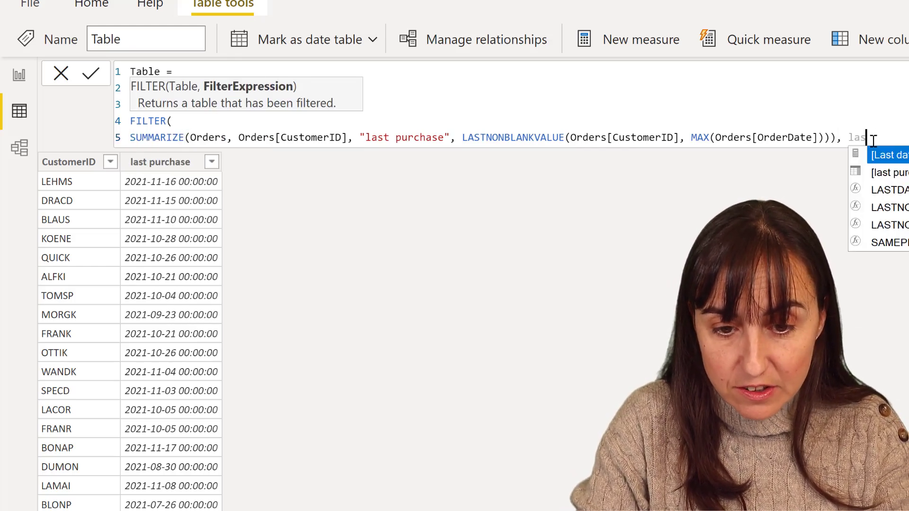
key("Down")
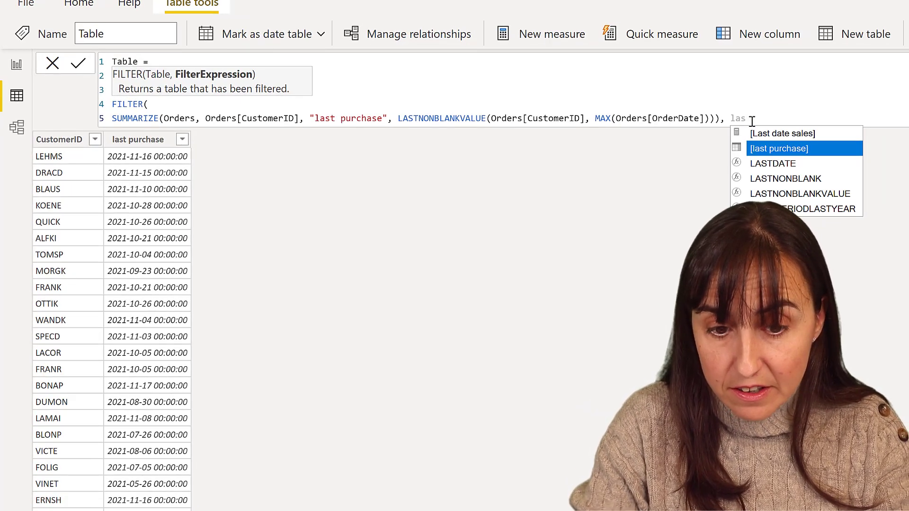
key("Tab")
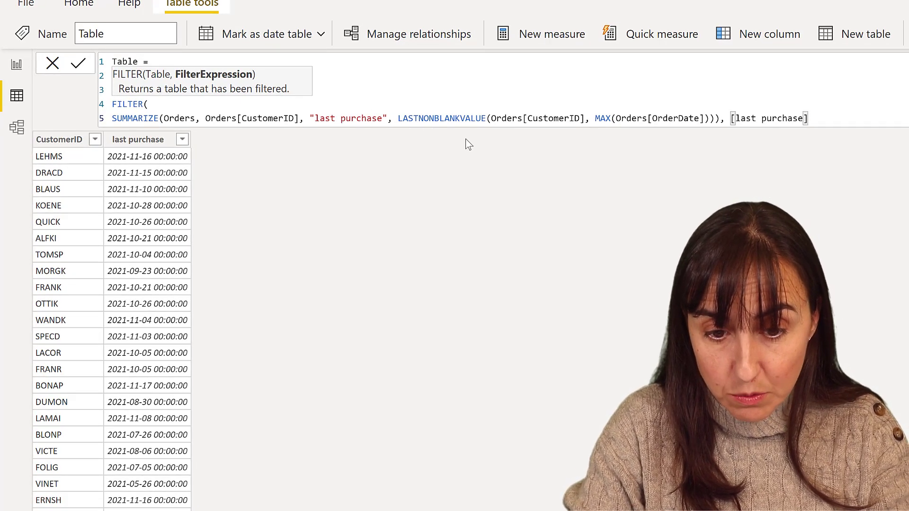
type("<")
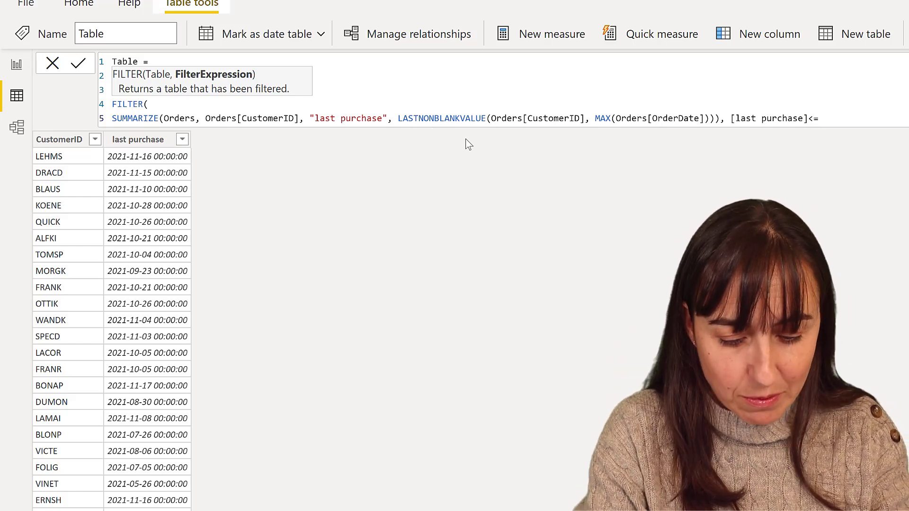
type("=jan1st")
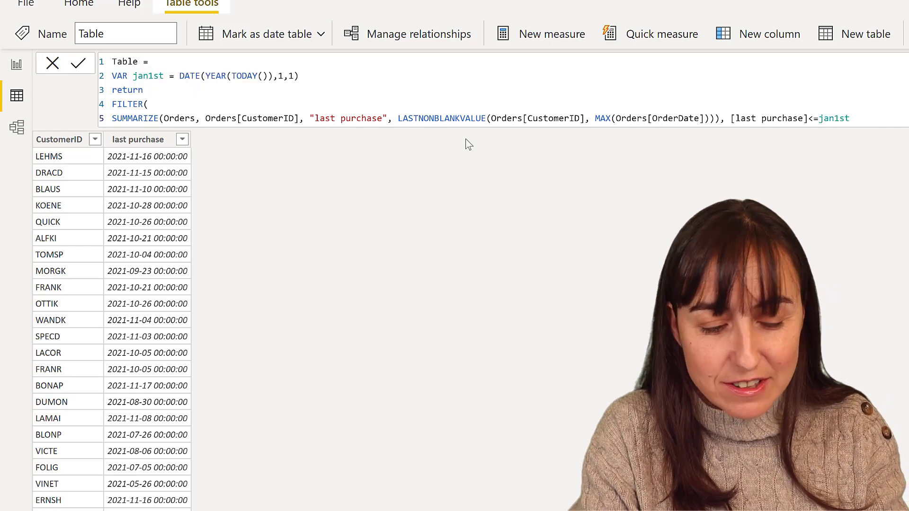
type(")")
key("Return")
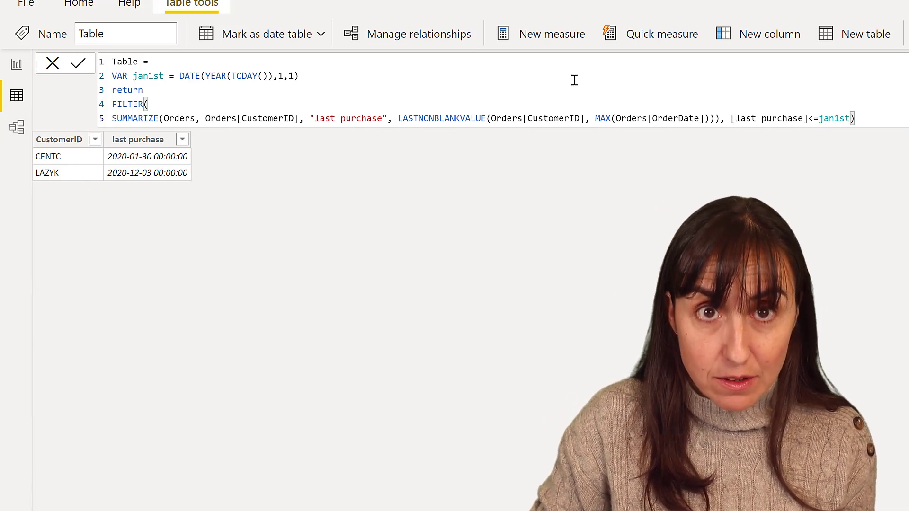
left_click_drag(855, 118, 98, 76)
key("ctrl+c")
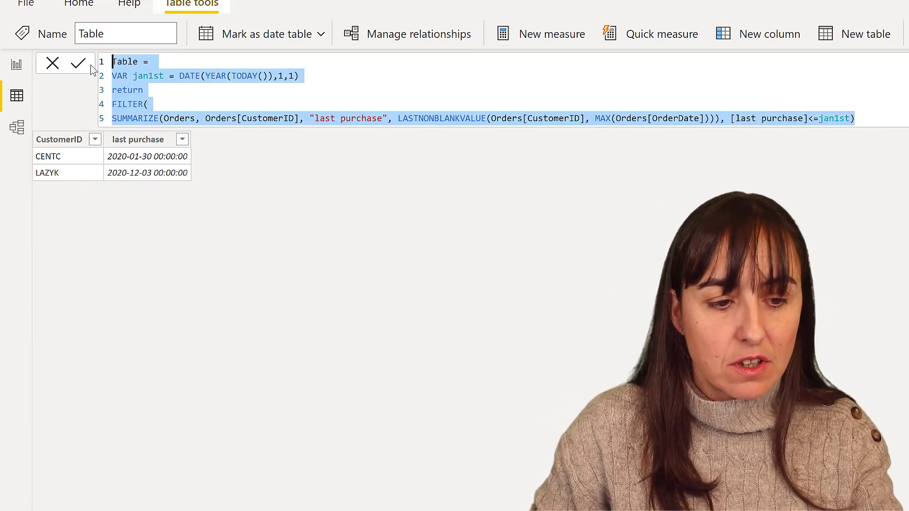
Step: Replace the Day 13 measure's expression with the copied jan1st FILTER/SUMMARIZE formula
left_click(16, 64)
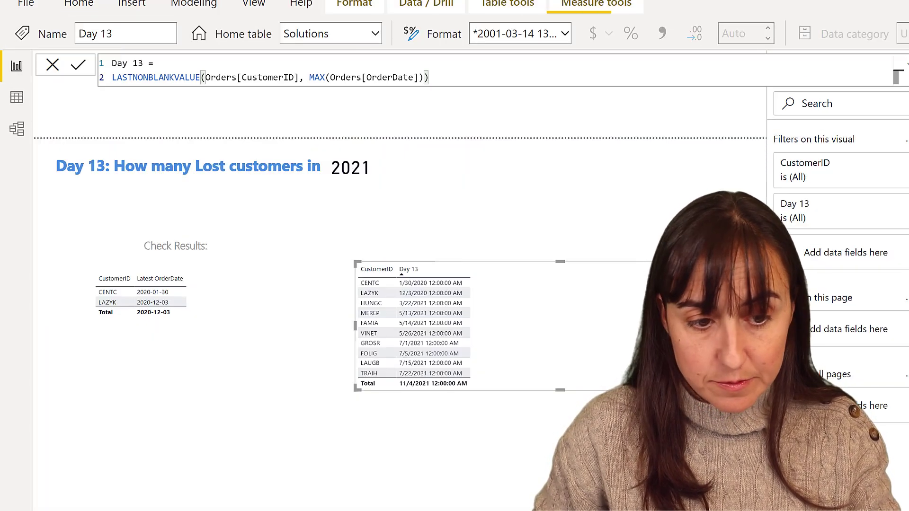
left_click_drag(428, 77, 82, 83)
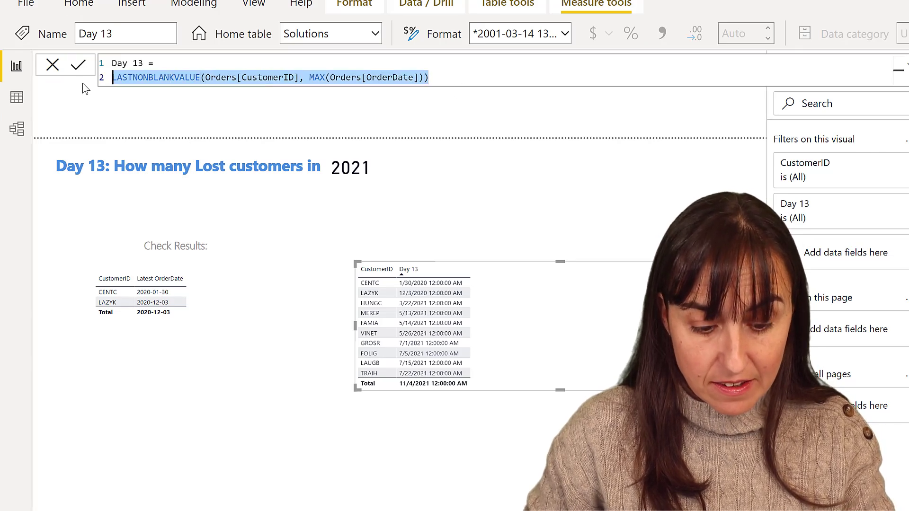
key("ctrl+v")
Step: Wrap the returned table in COUNTROWS and commit the Day 13 measure
left_click(173, 94)
key("Return")
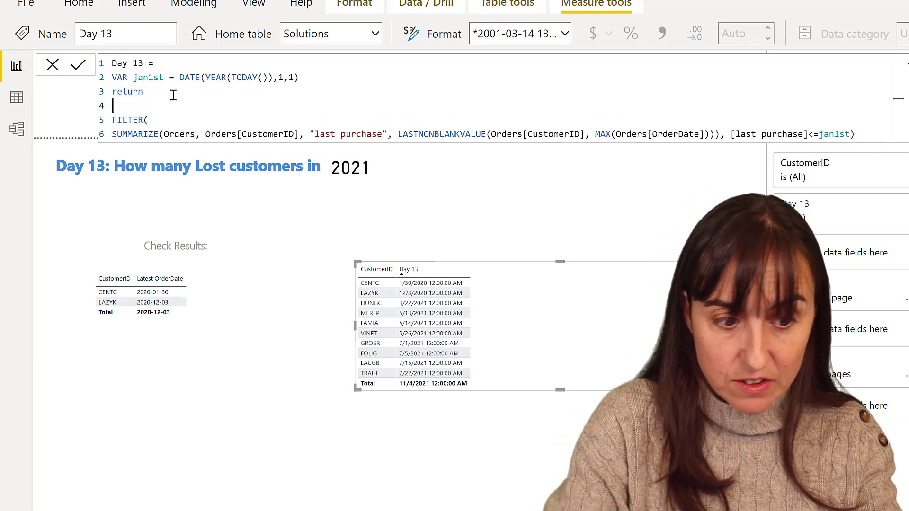
type("cou")
key("Down")
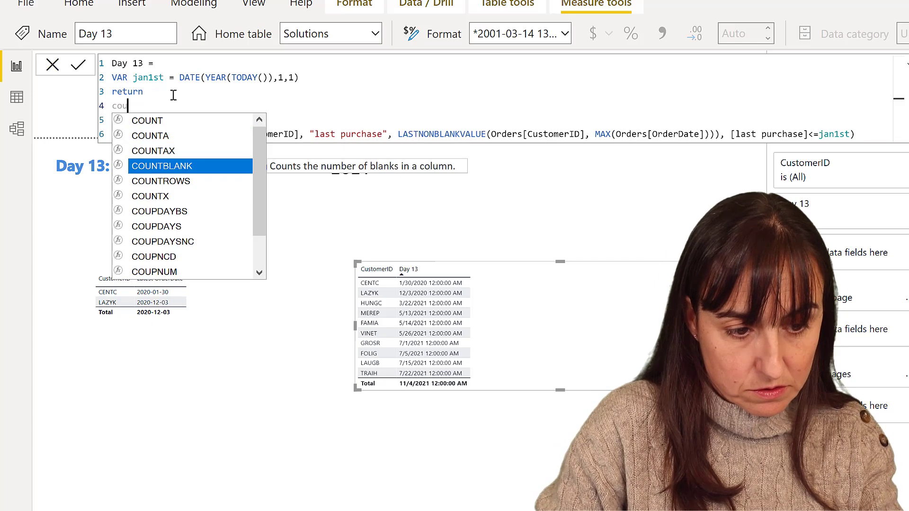
key("Down")
key("Tab")
type("(")
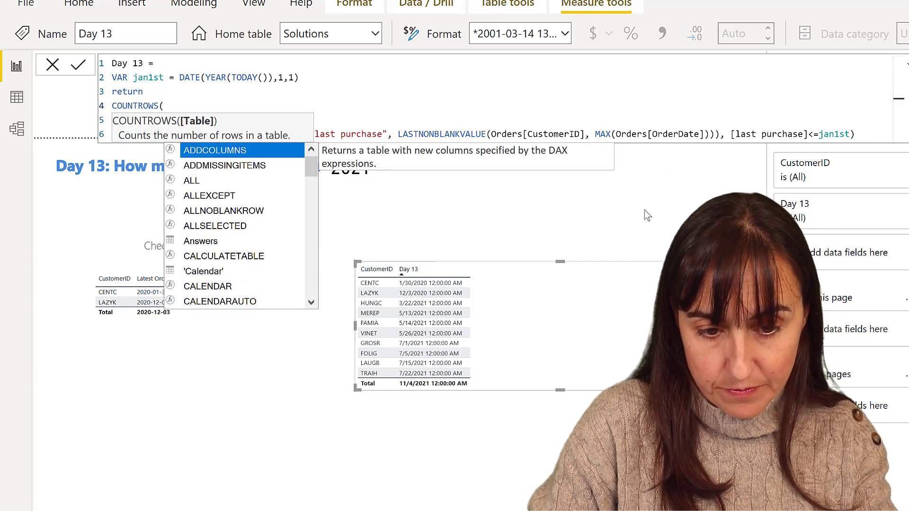
key("Escape")
type(")")
key("Return")
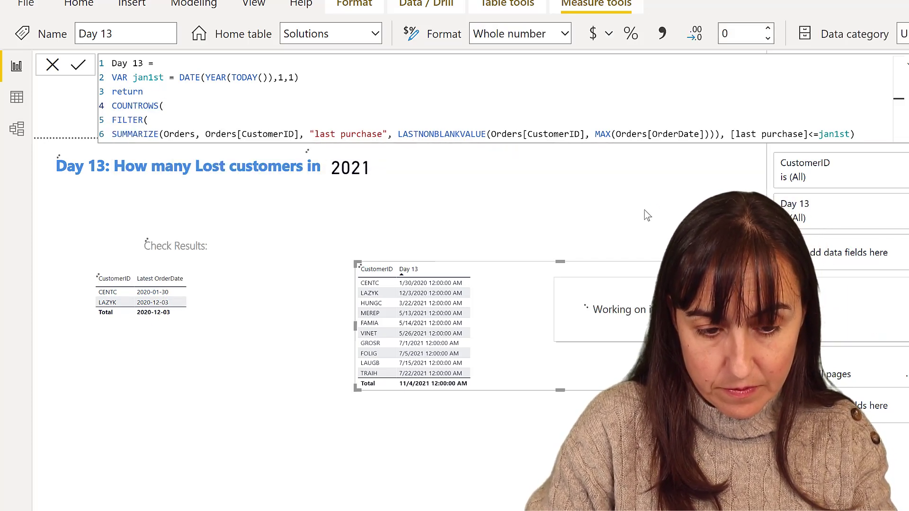